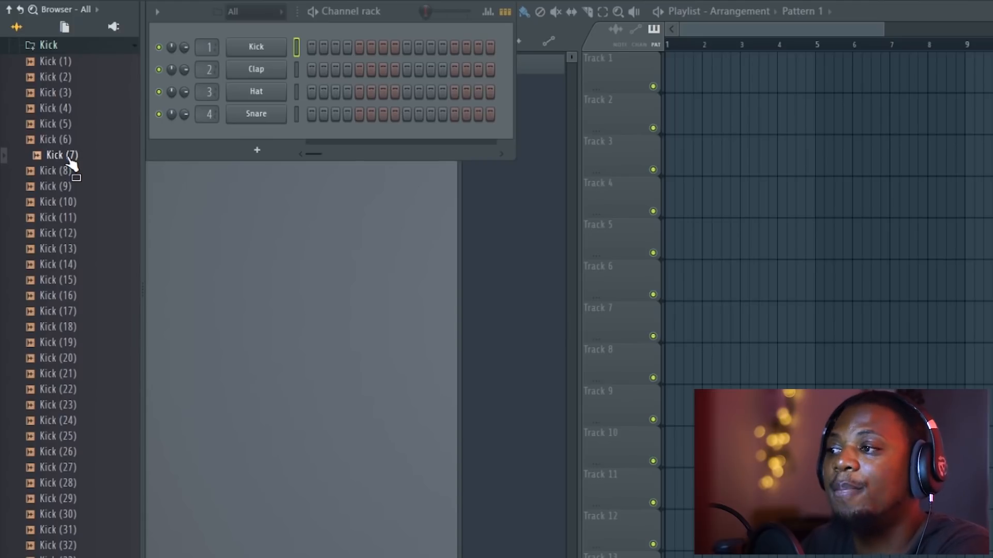
Replace the Snare channel's sample with Kick (6), audition more kicks, and add Kick (9) as a new channel beneath it
key(F9)
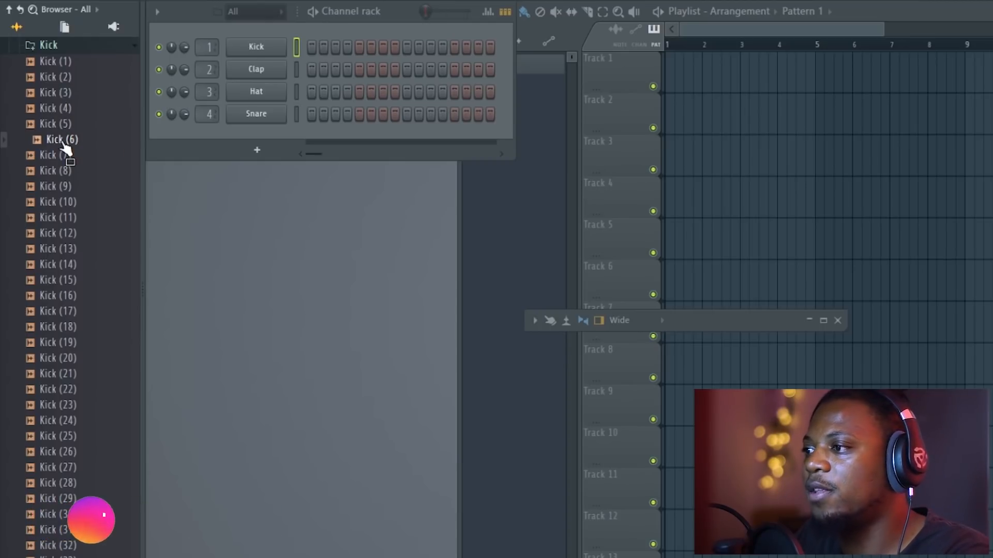
drag(71, 146, 248, 114)
click(65, 95)
click(70, 123)
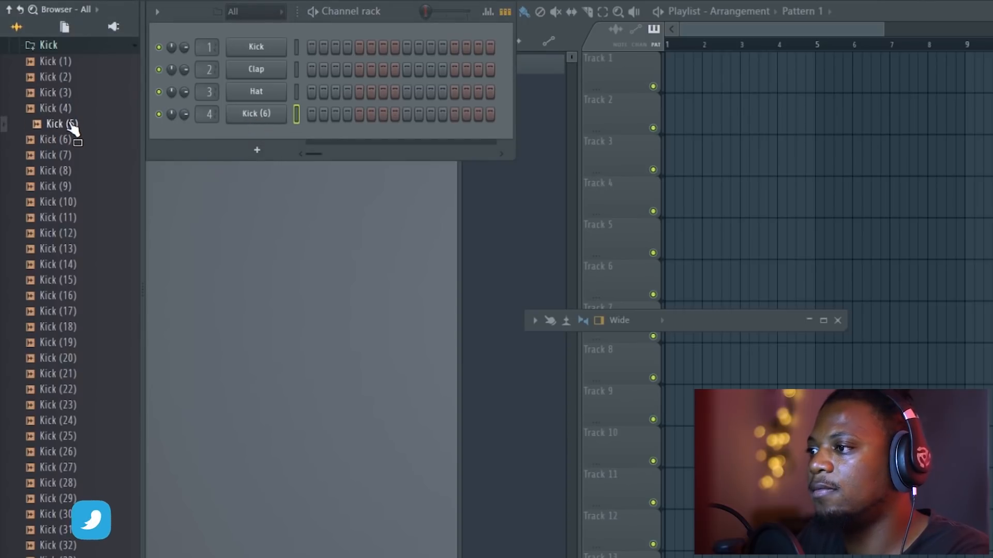
click(76, 156)
click(80, 172)
click(73, 188)
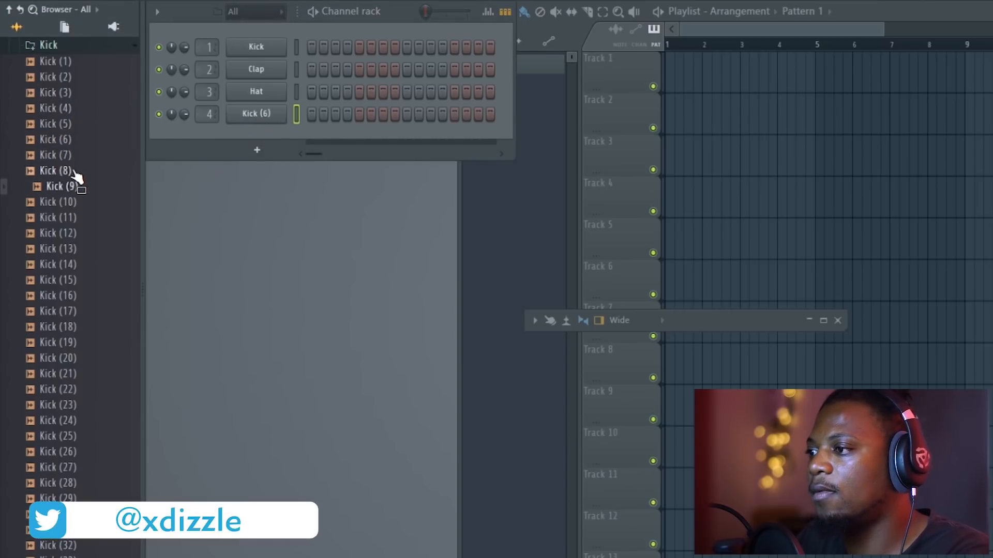
drag(77, 192, 248, 135)
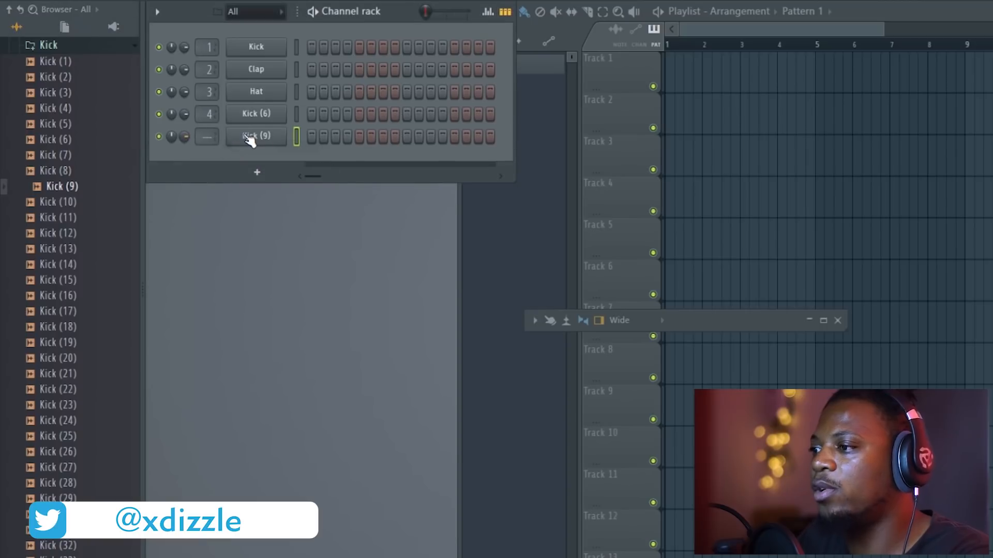
Audition the kick samples from Kick (11) to Kick (16) and add Kick (16) as a new channel below Kick (9)
click(58, 265)
click(63, 249)
click(69, 233)
click(75, 219)
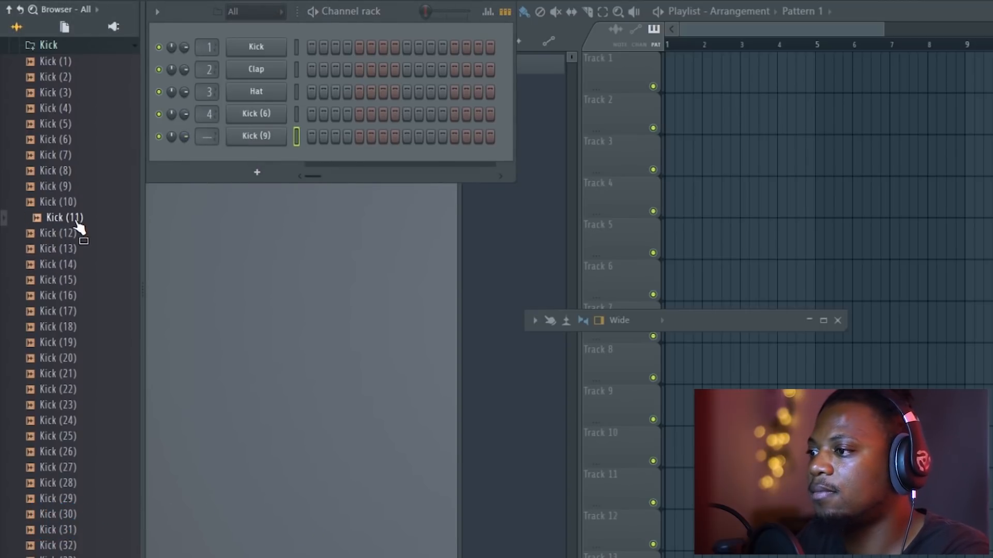
click(76, 296)
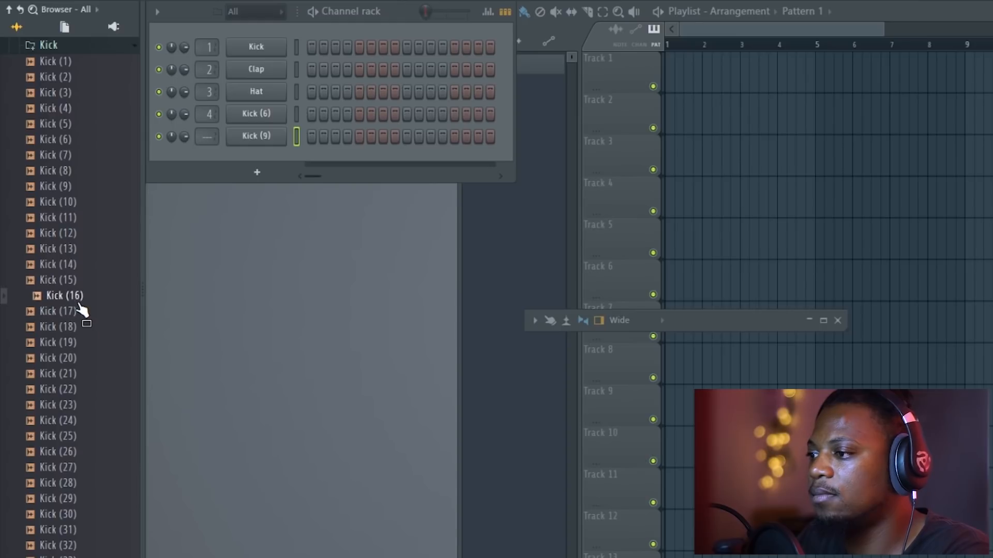
drag(80, 309, 266, 166)
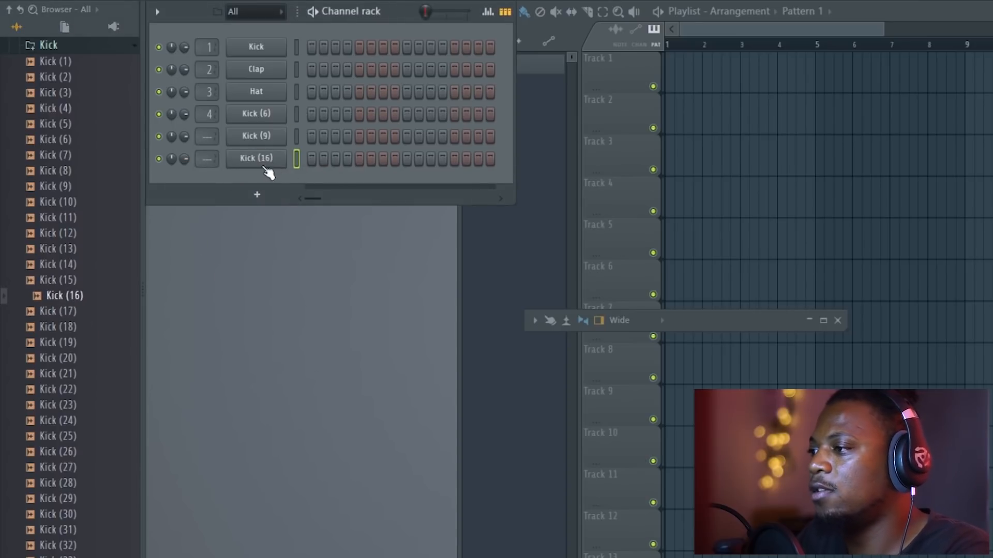
Rename the Kick (6) channel as hi
right_click(264, 159)
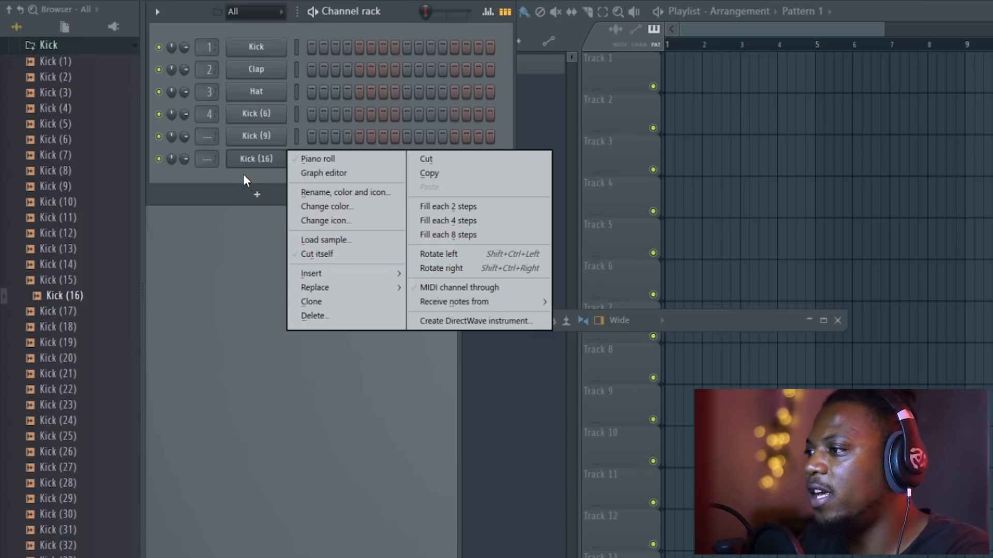
right_click(259, 115)
click(362, 147)
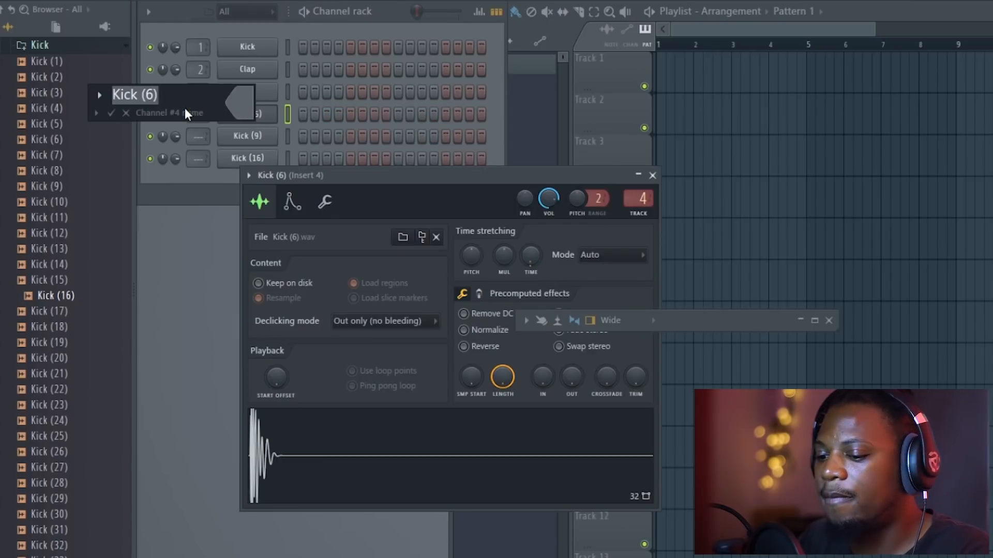
text(hi)
key(Return)
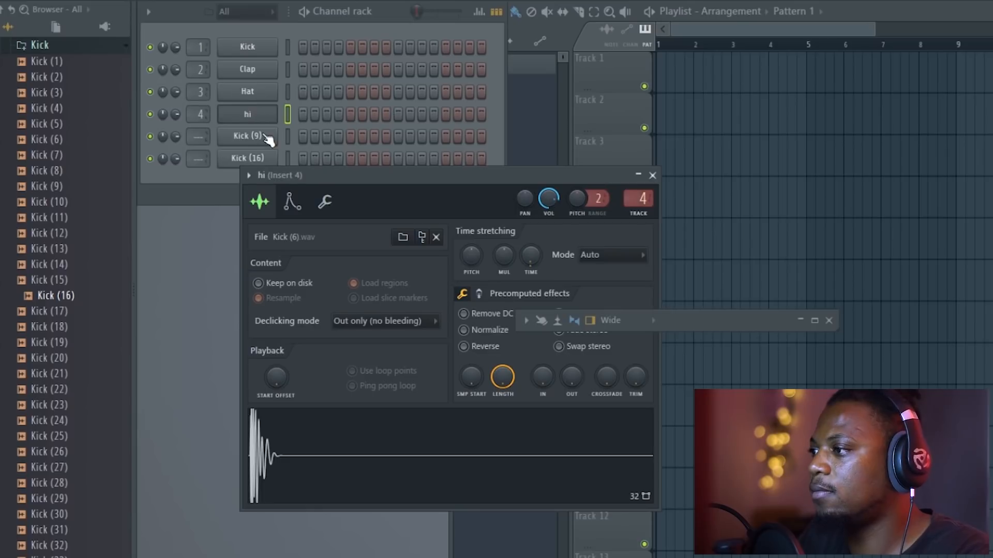
Rename the Kick (9) channel as low
click(264, 137)
click(253, 137)
click(253, 137)
key(F2)
text(low)
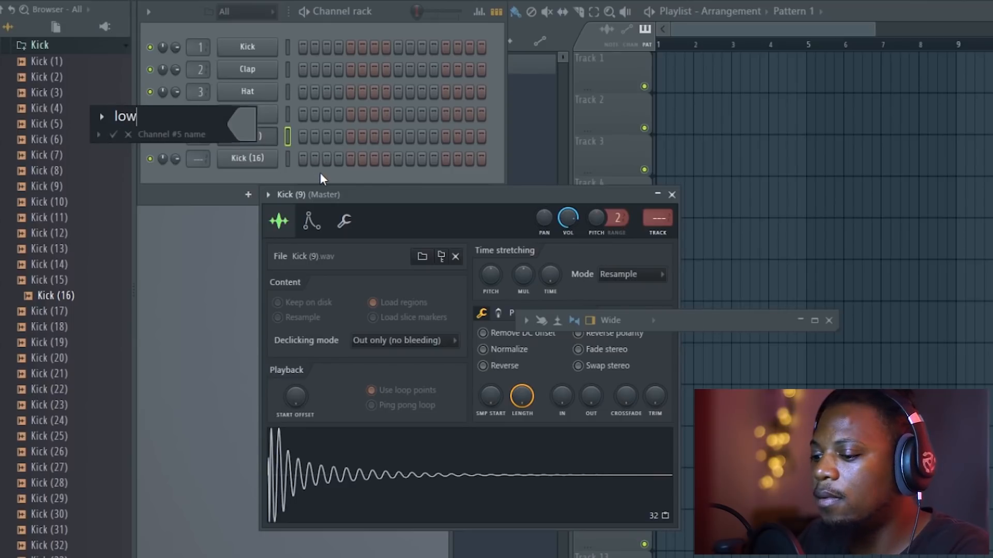
key(Return)
Rename the Kick (16) channel as mid
click(259, 159)
key(F2)
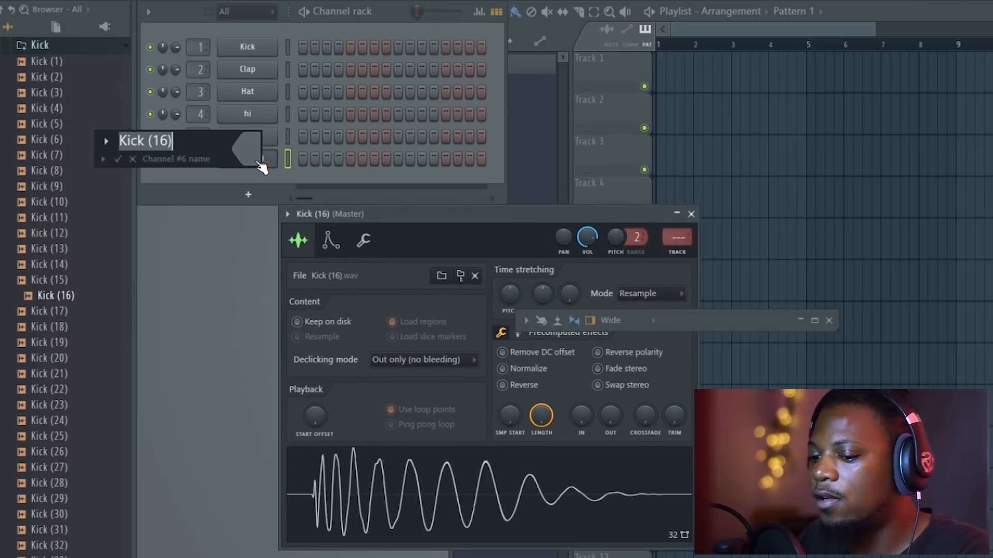
text(mid)
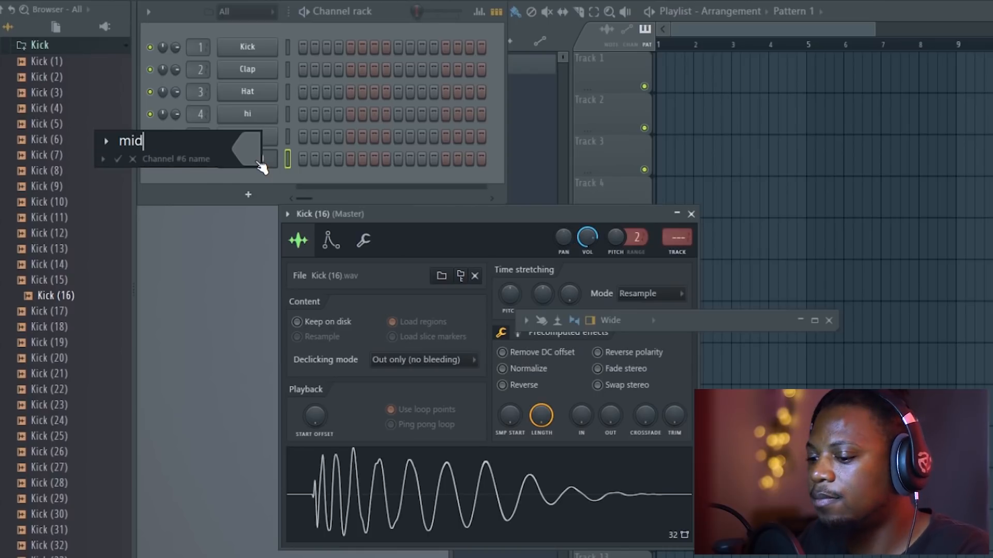
key(Return)
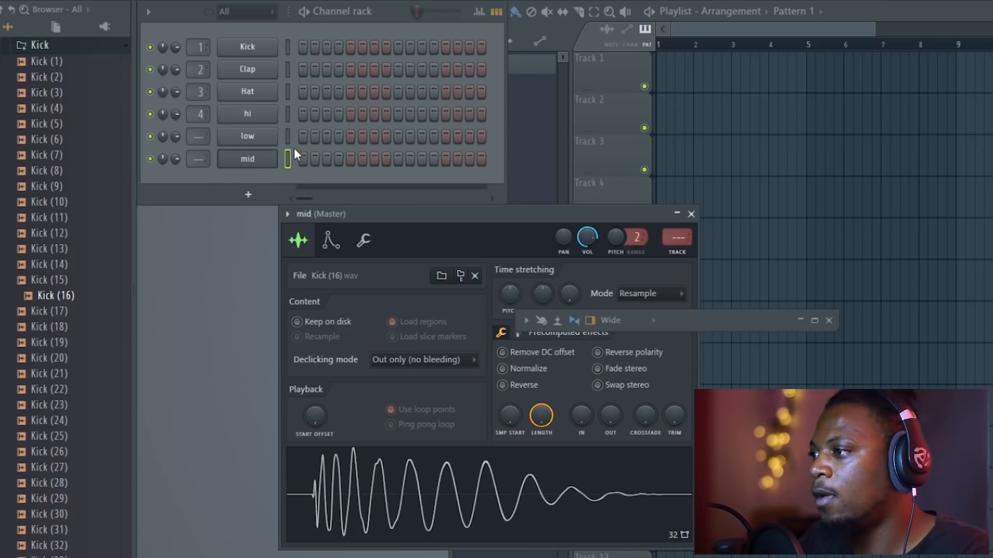
Route the hi, low and mid channels to mixer tracks 4, 5 and 6, and check the assignments in the mixer
click(287, 114)
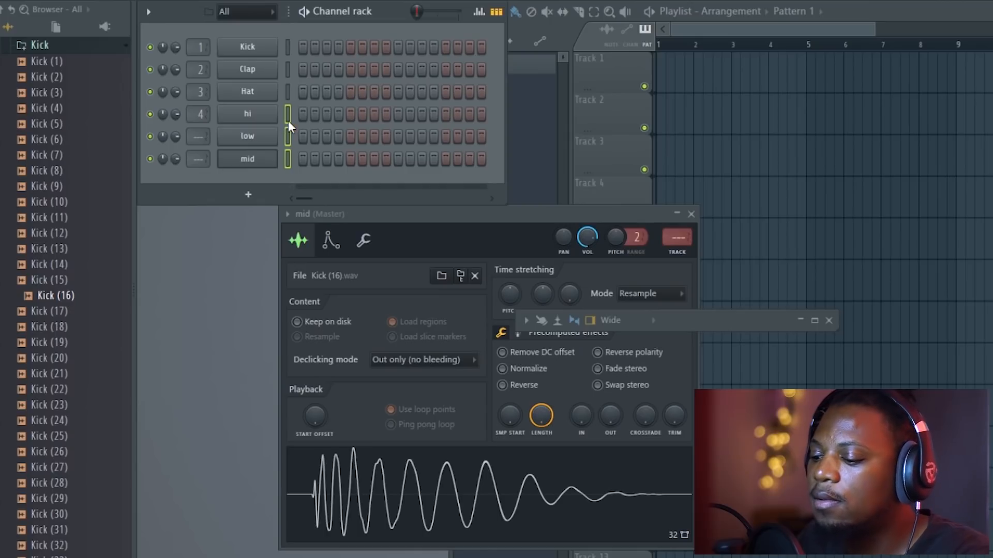
key(ctrl+l)
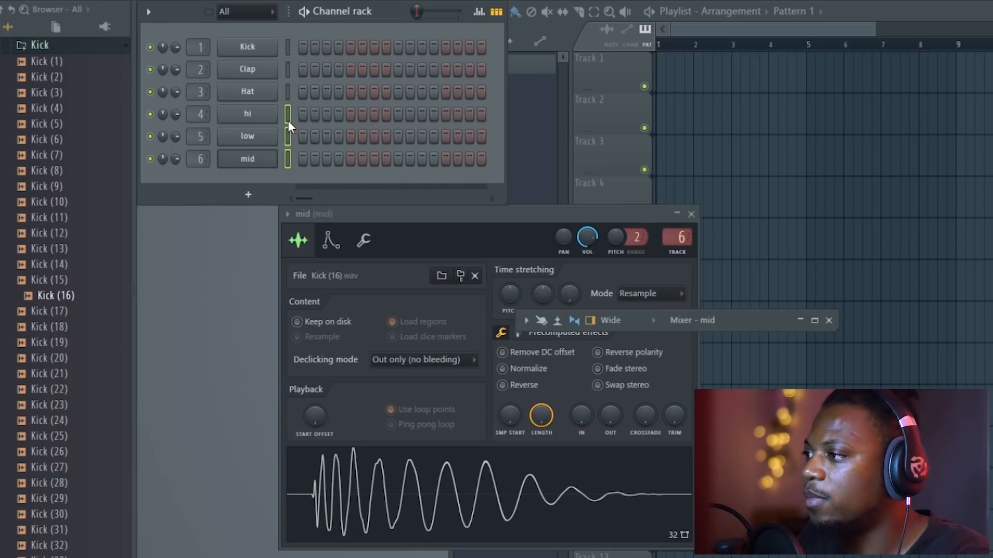
double_click(773, 322)
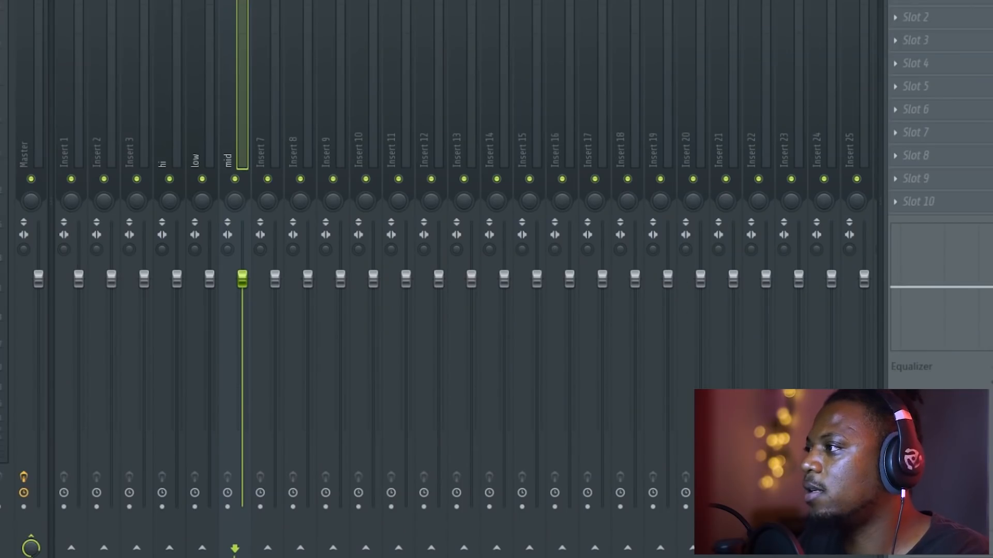
double_click(571, 1)
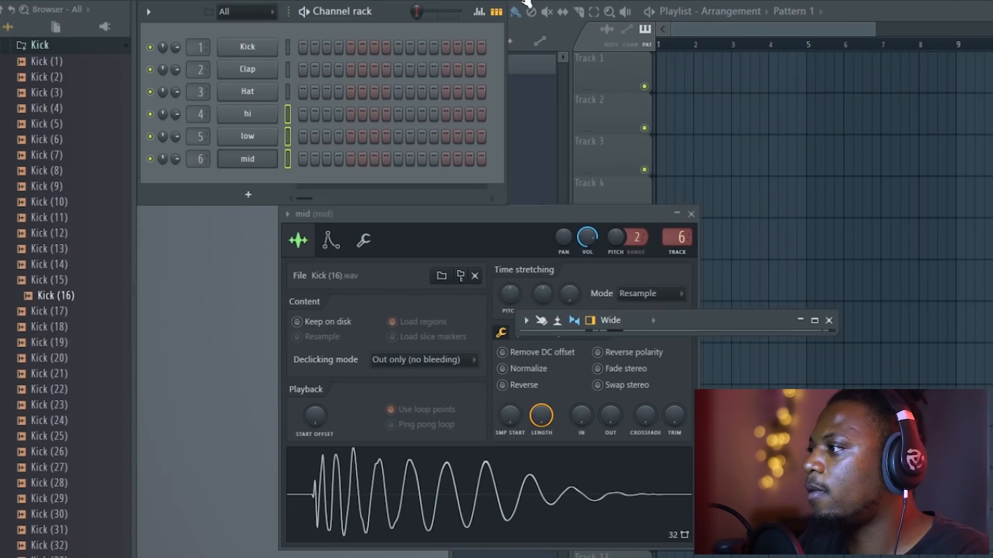
Fill every fourth step of the pattern on the hi, low and mid channels
right_click(248, 114)
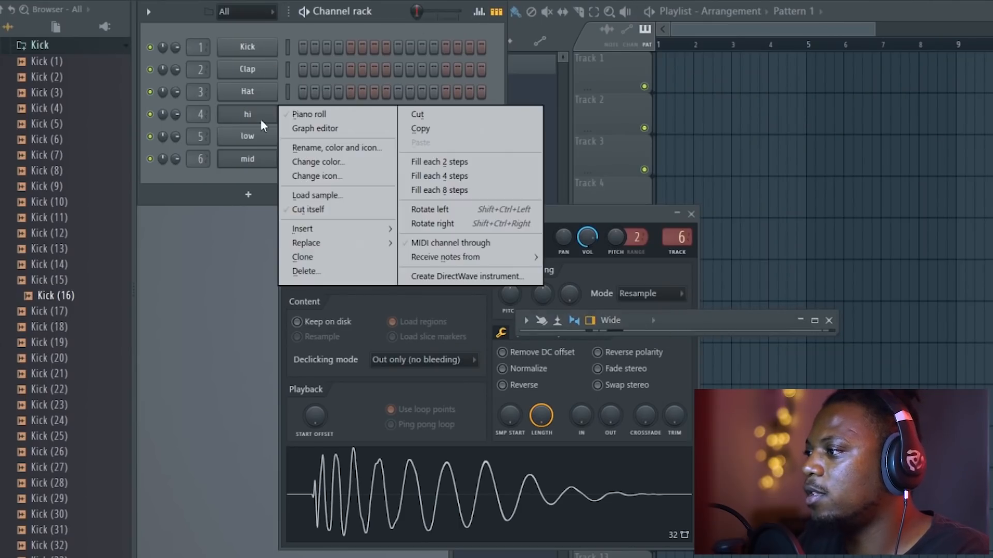
click(447, 174)
right_click(274, 130)
click(424, 198)
right_click(276, 152)
click(441, 222)
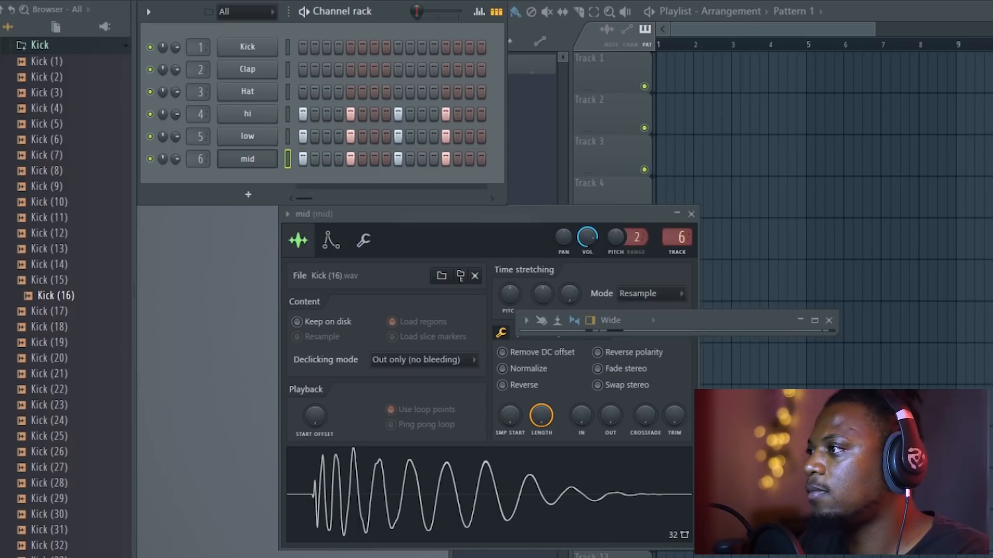
Change the project tempo and restretch all channels to match it
right_click(343, 1)
click(503, 44)
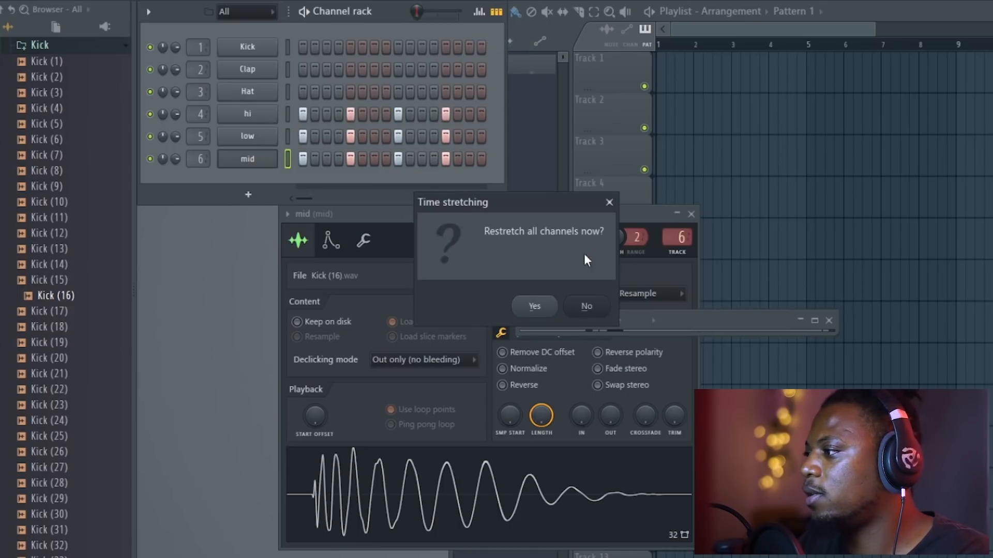
click(535, 307)
Expand the mixer, place it below the channel rack, and play the pattern with all three kicks
drag(715, 318, 665, 235)
drag(783, 252, 857, 381)
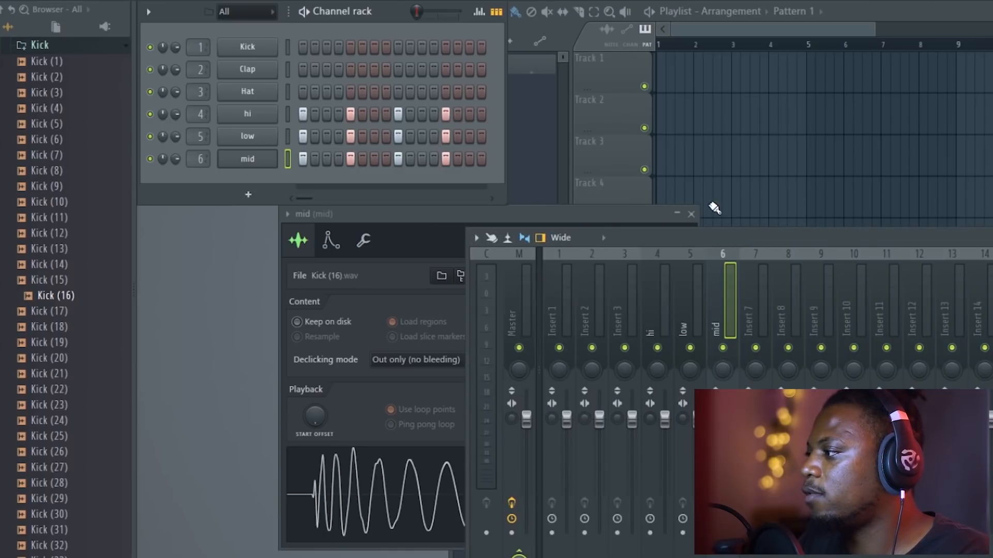
drag(768, 238, 523, 250)
key(space)
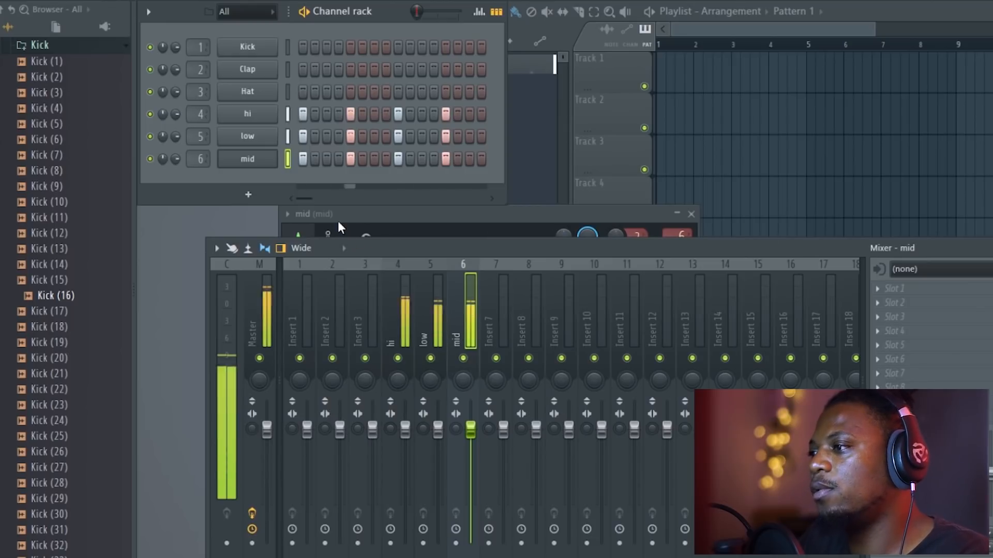
key(space)
Move the mid channel's sampler window clear of the channel rack and the mixer
click(254, 160)
click(252, 161)
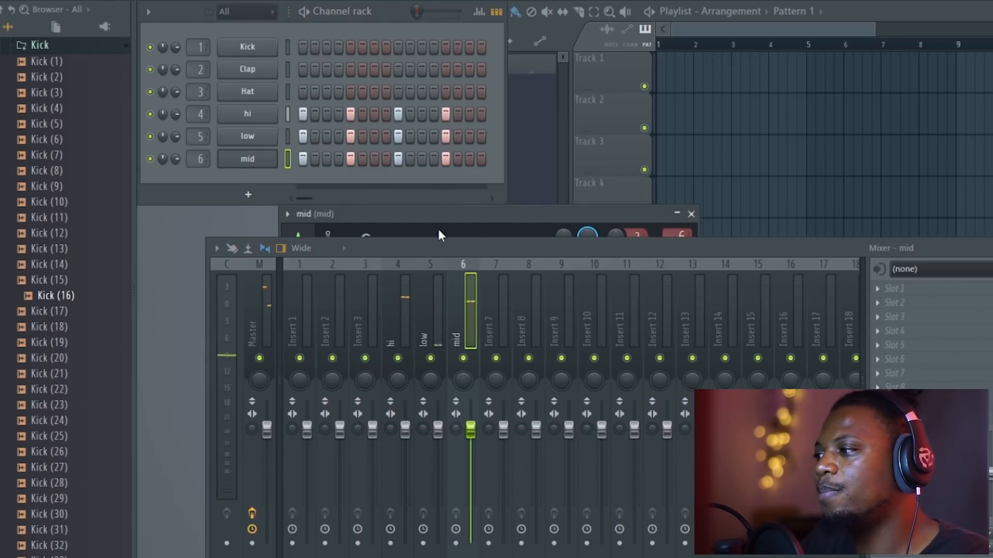
drag(456, 226, 646, 87)
Toggle the mixer window's Detached option and bring the channel rack to the front
right_click(250, 264)
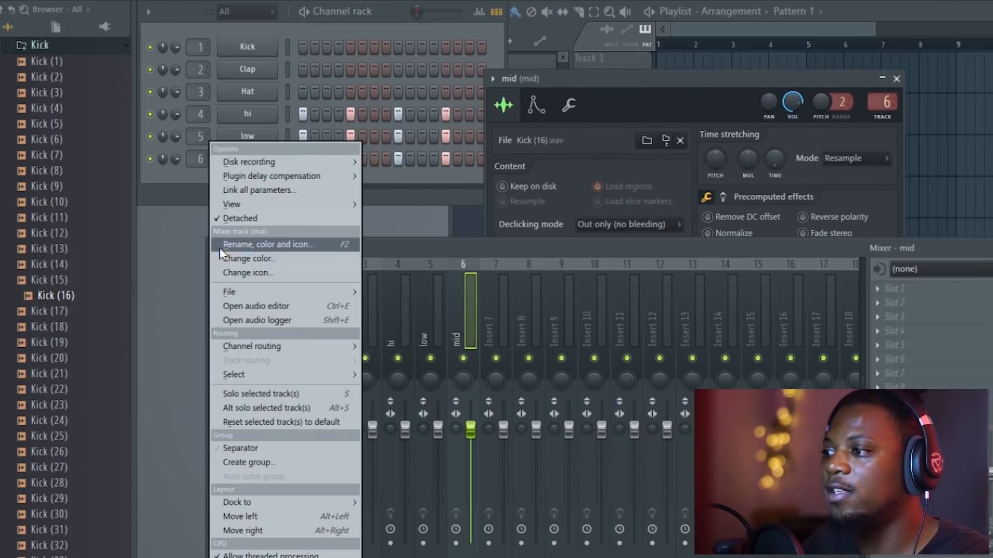
click(254, 219)
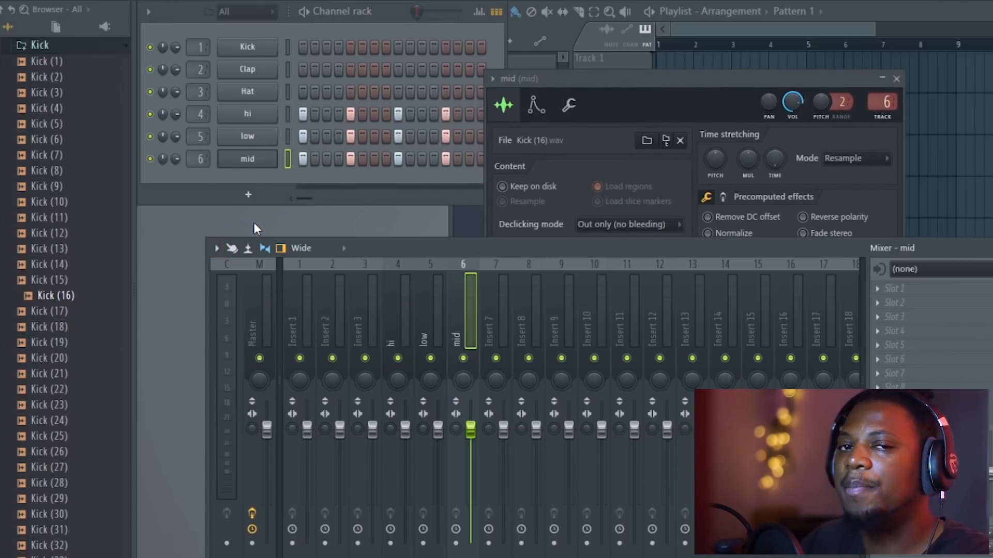
click(399, 23)
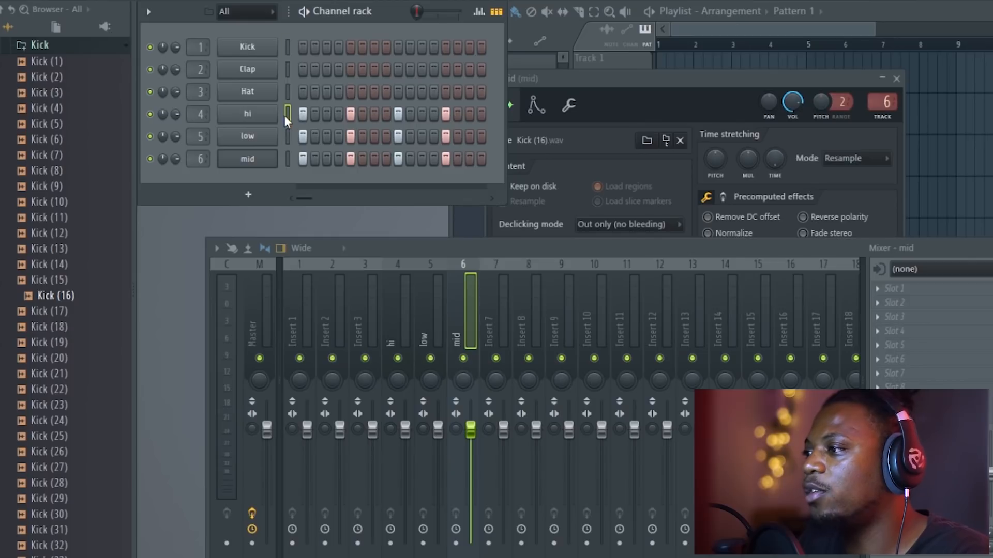
Play the pattern, mute the low and mid mixer tracks, and select the hi track
key(space)
click(431, 358)
click(463, 358)
click(403, 334)
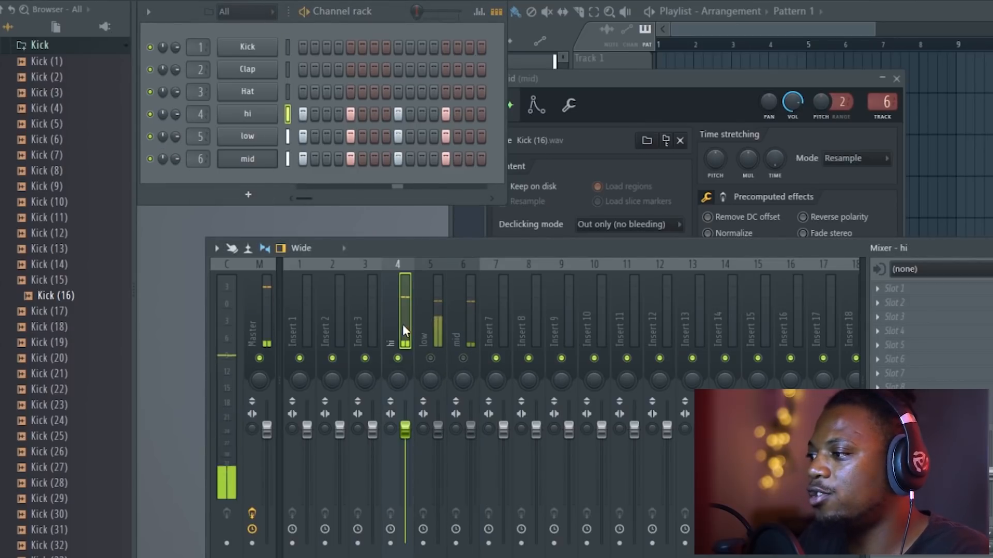
Load Fruity parametric EQ 2 into slot 2 of the hi mixer track and move its window clear of the channel rack
click(928, 312)
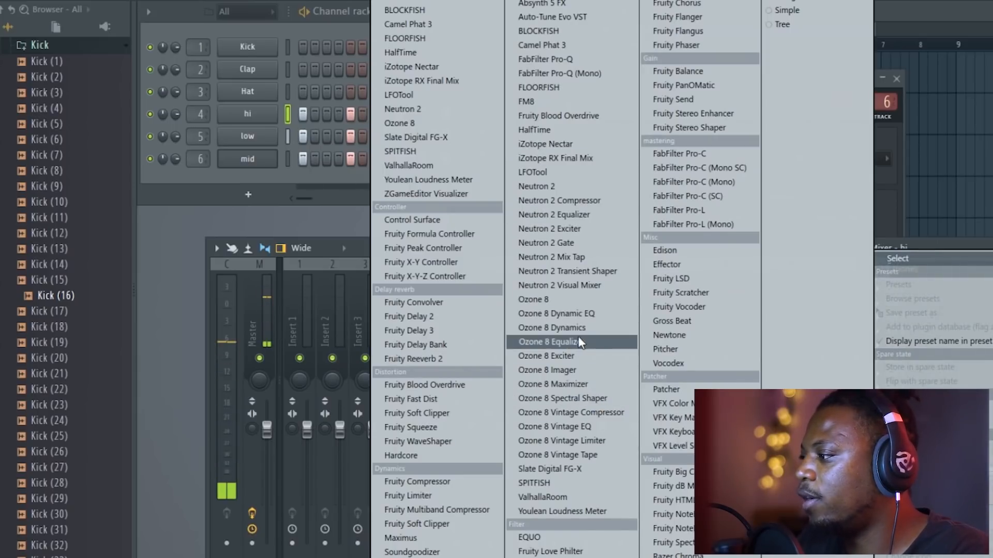
click(685, 0)
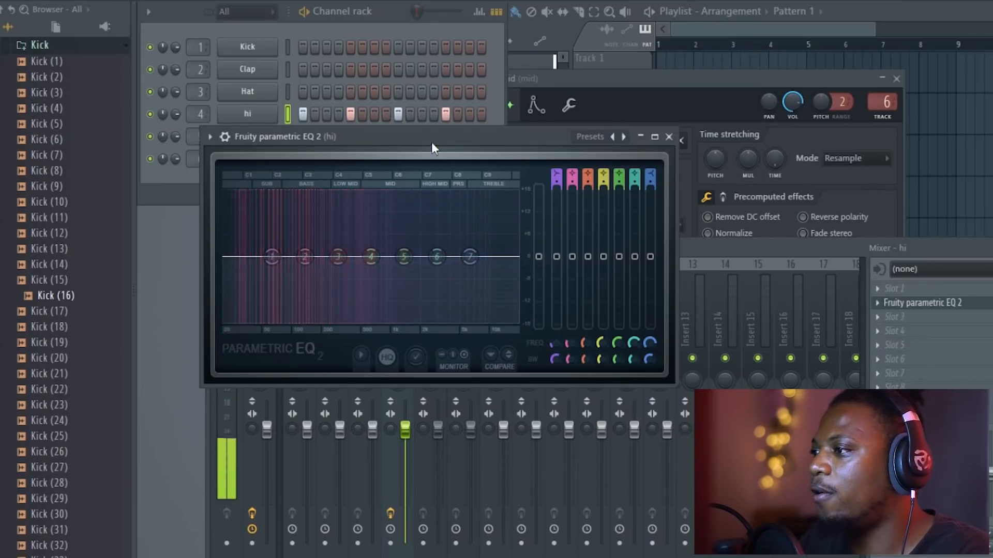
drag(432, 146, 621, 145)
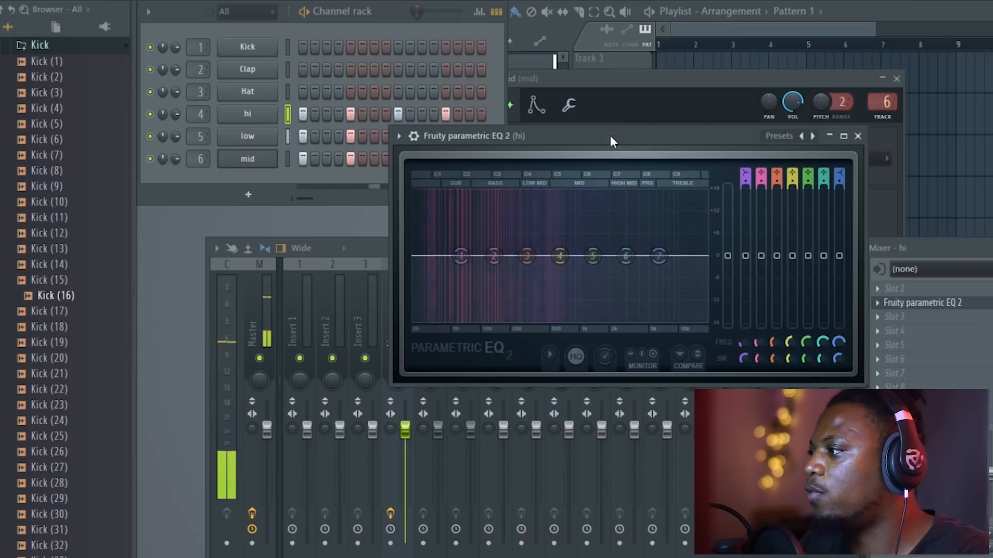
drag(629, 140, 576, 124)
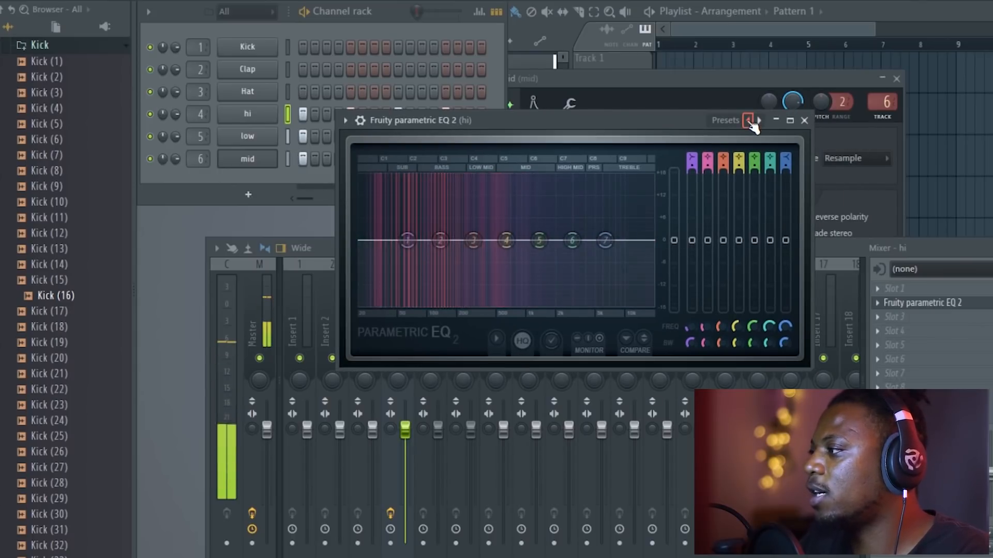
Apply the 40Hz + 18kHz cut preset to the hi track's EQ, raise the low cut to about 700 Hz, and stop playback
click(749, 122)
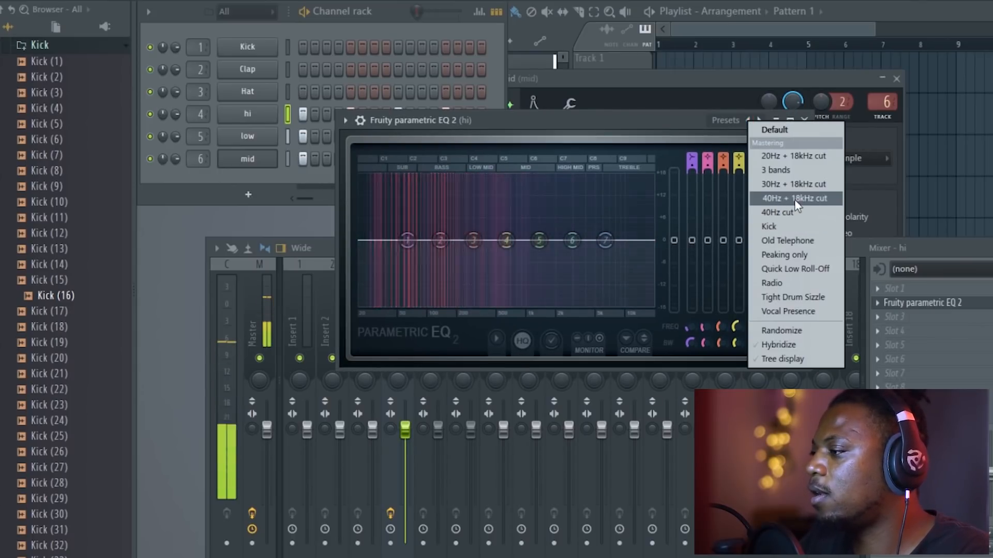
click(780, 198)
drag(381, 247, 516, 241)
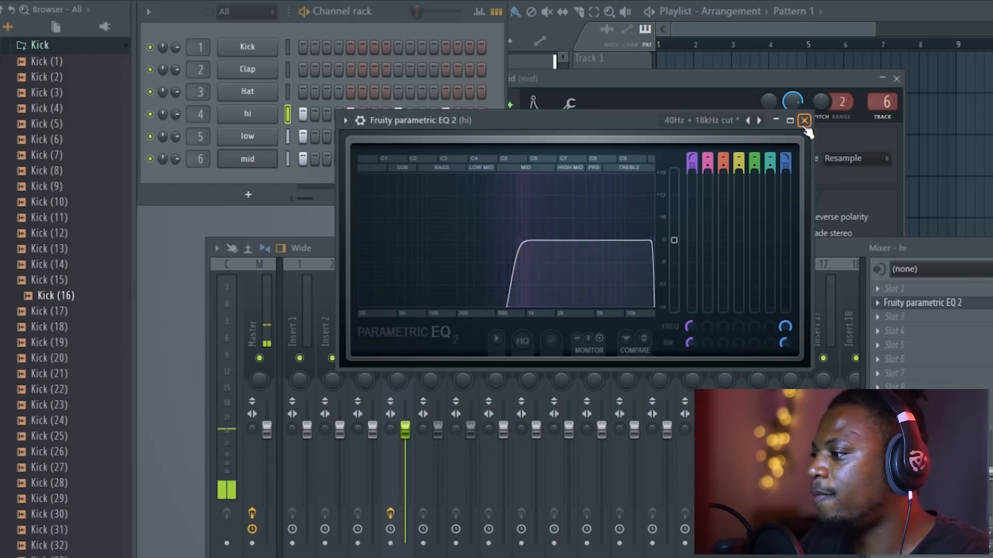
click(804, 120)
key(space)
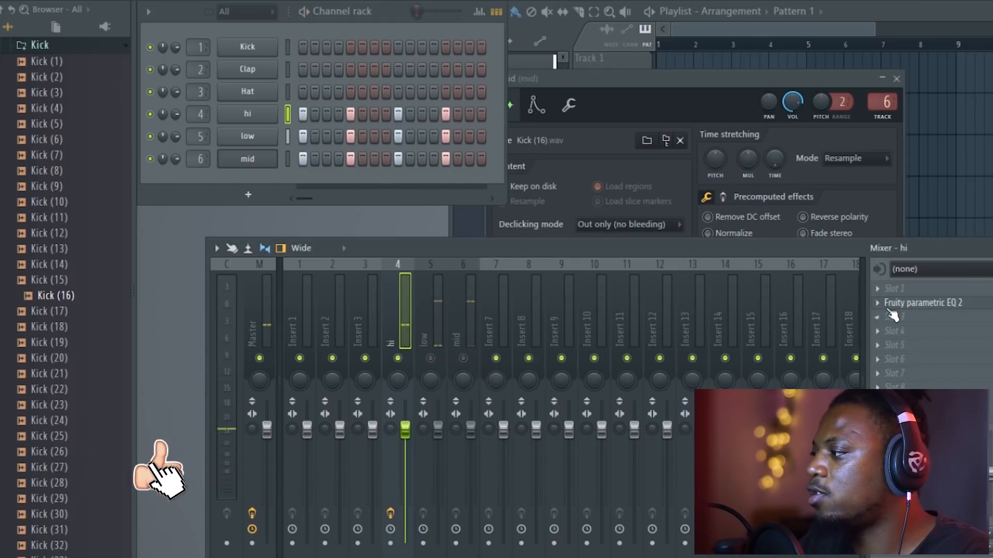
Copy the hi track's EQ preset onto the low mixer track, move its window clear of the mixer, and unmute low
click(877, 304)
drag(898, 314, 433, 335)
drag(509, 161, 699, 41)
click(430, 358)
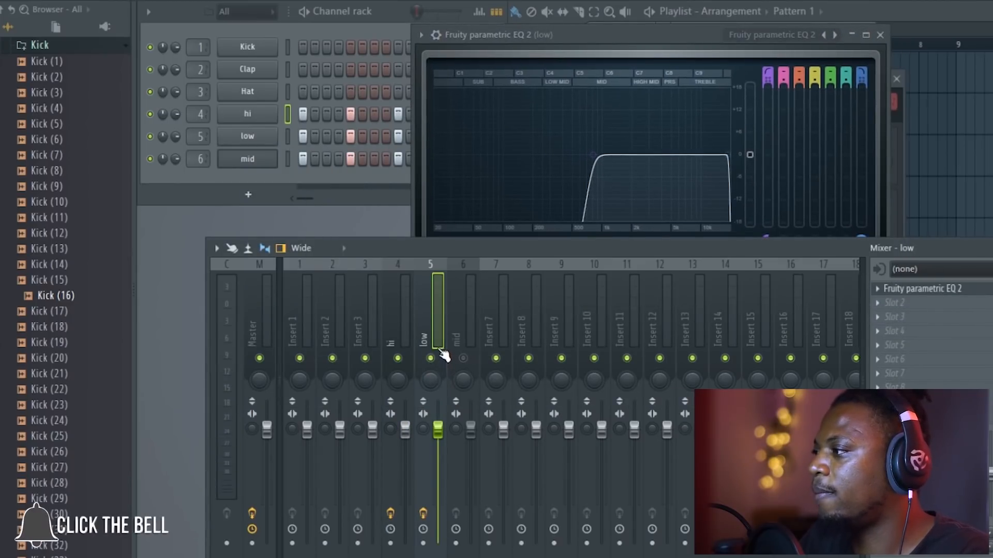
Lower the low track EQ's low cut to about 20 Hz and its high cut to about 200 Hz
click(695, 36)
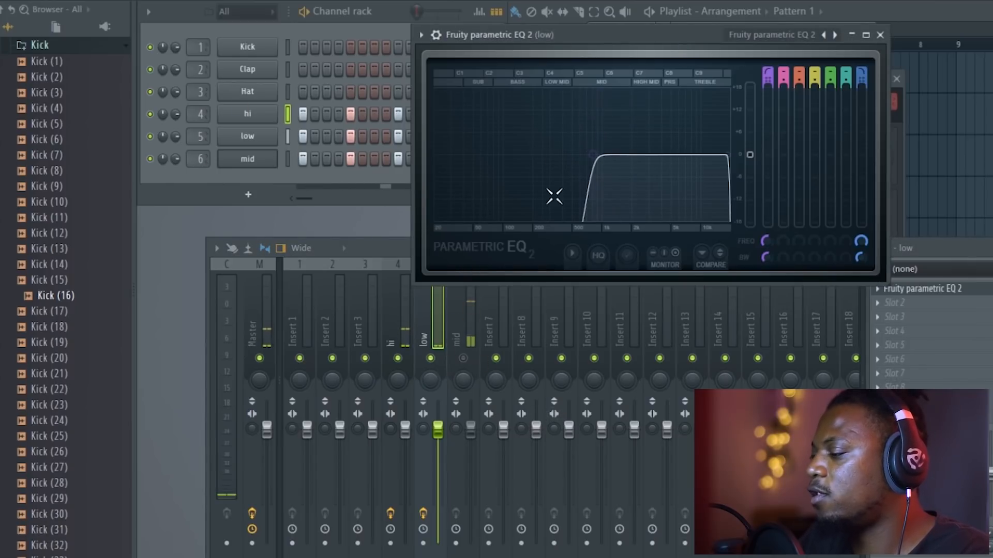
drag(592, 155, 437, 155)
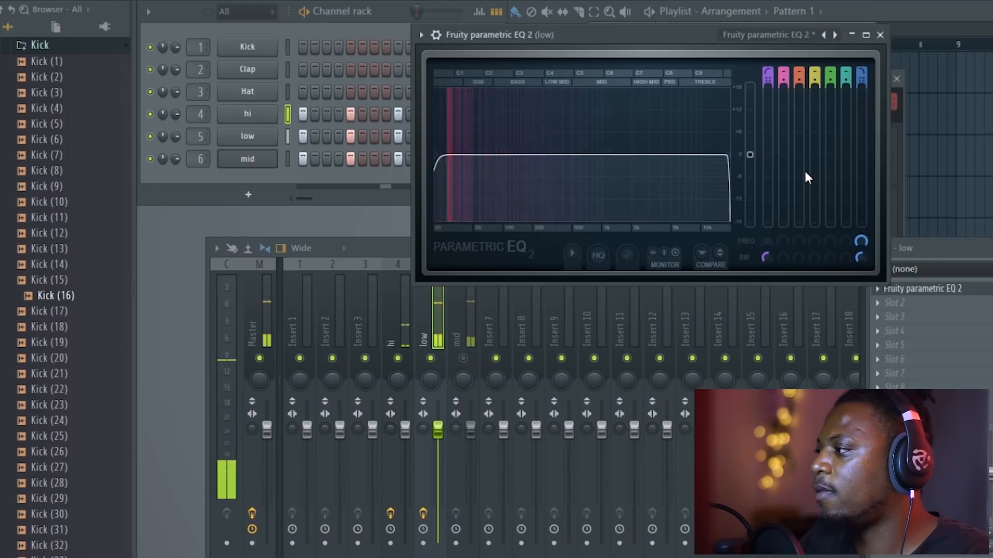
drag(729, 154, 541, 155)
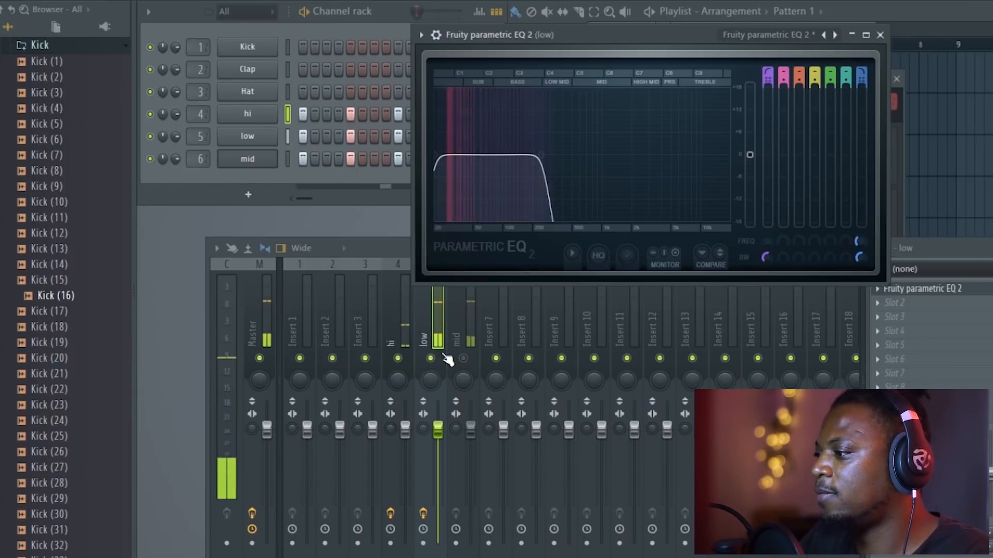
Unmute the mid mixer track, copy the low track's EQ preset onto it, and play the pattern
click(438, 331)
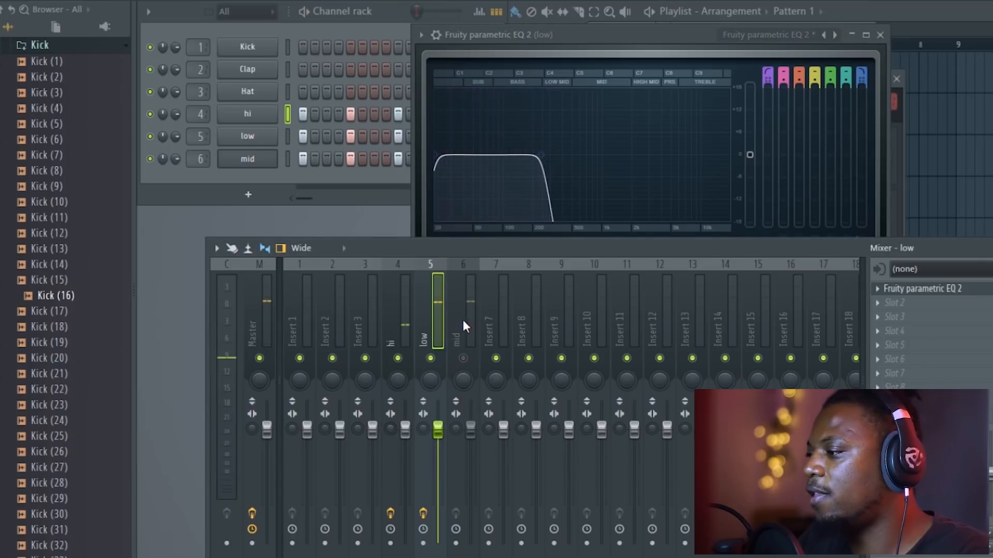
click(463, 358)
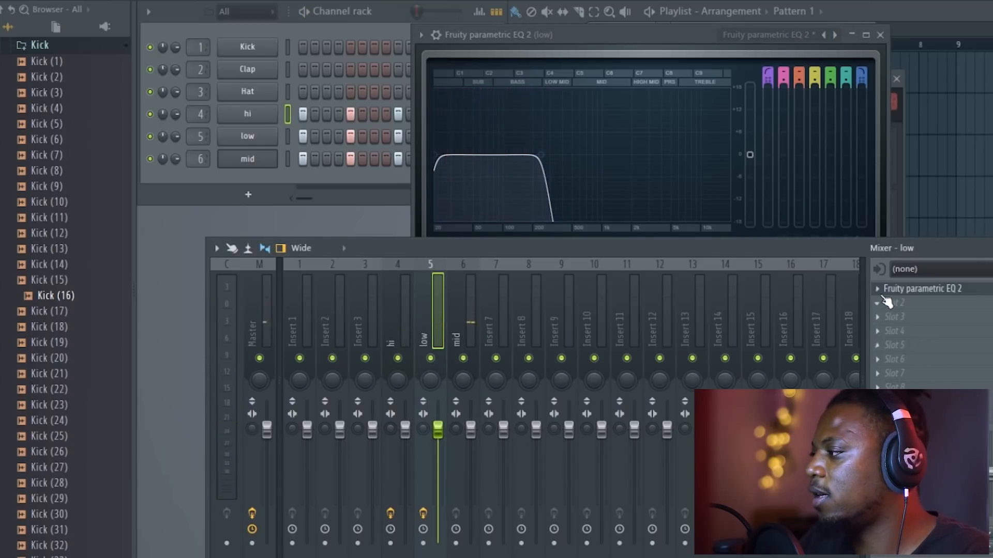
click(880, 296)
drag(899, 315, 467, 325)
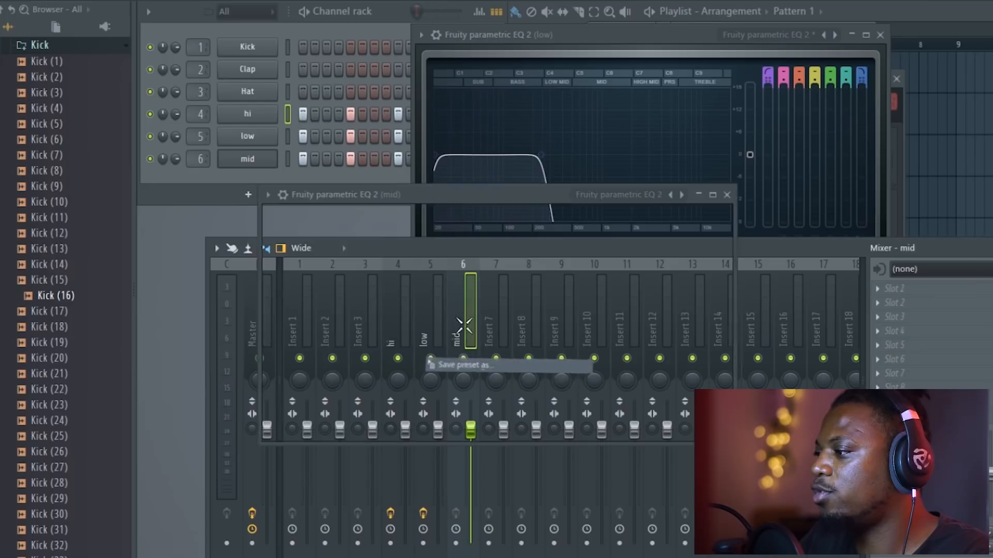
drag(495, 199, 726, 365)
key(space)
Open the mid track's EQ and set its high cut to about 3 kHz and low cut to about 150 Hz
click(468, 335)
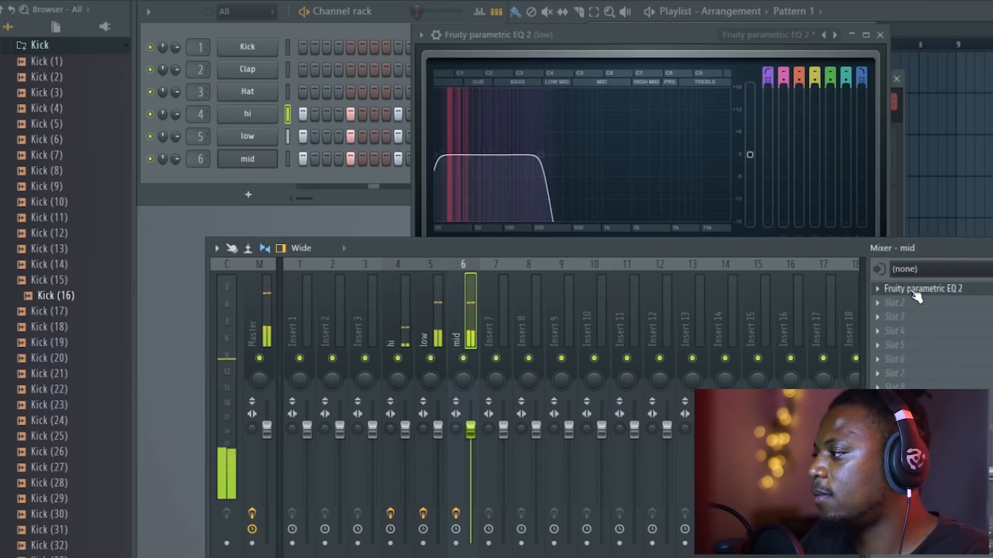
click(916, 295)
drag(665, 360, 385, 124)
drag(354, 259, 458, 246)
drag(248, 250, 333, 243)
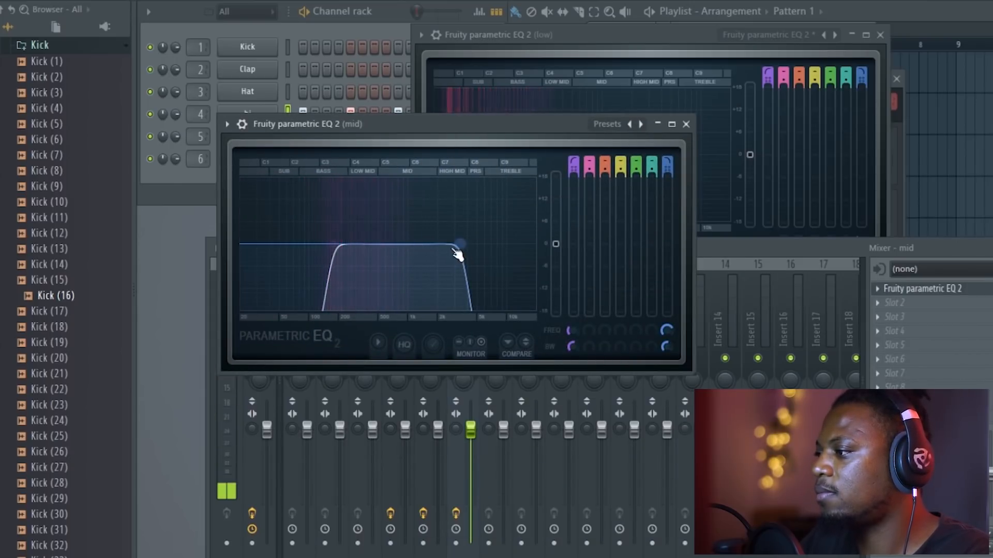
Narrow the mid EQ's band to about 130 Hz through 1.4 kHz and close the EQ
drag(458, 254, 421, 246)
mouse_move(336, 247)
mouse_down()
mouse_move(305, 243)
mouse_move(329, 243)
mouse_up()
drag(321, 244, 326, 244)
mouse_move(443, 247)
mouse_down()
mouse_move(499, 248)
mouse_move(432, 247)
mouse_up()
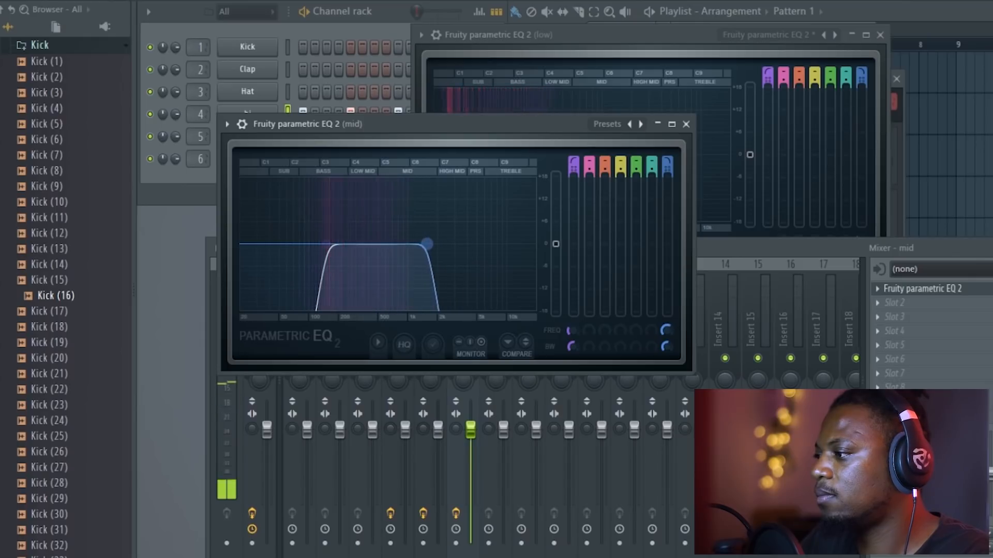
click(686, 124)
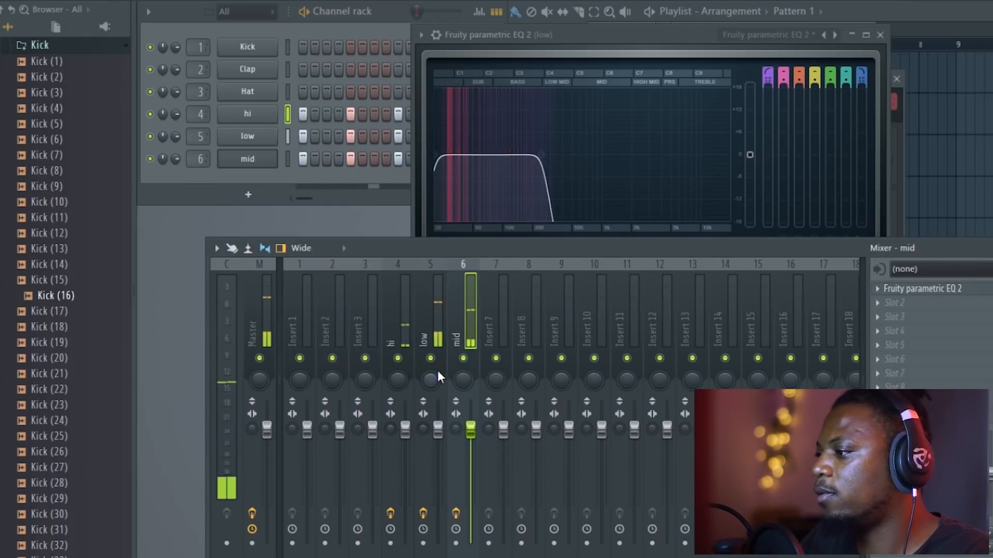
Mute the low and hi mixer tracks to hear mid alone, and bring low back in
click(430, 358)
click(397, 358)
click(430, 358)
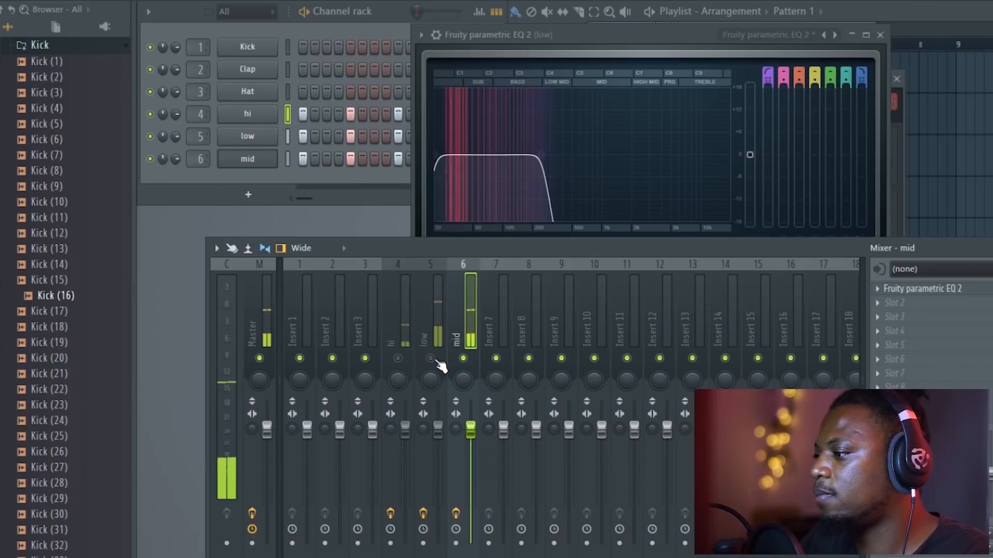
Raise the high cut in the low track's EQ to about 300 Hz and close the EQ
click(439, 324)
click(965, 290)
click(964, 290)
drag(540, 154, 559, 154)
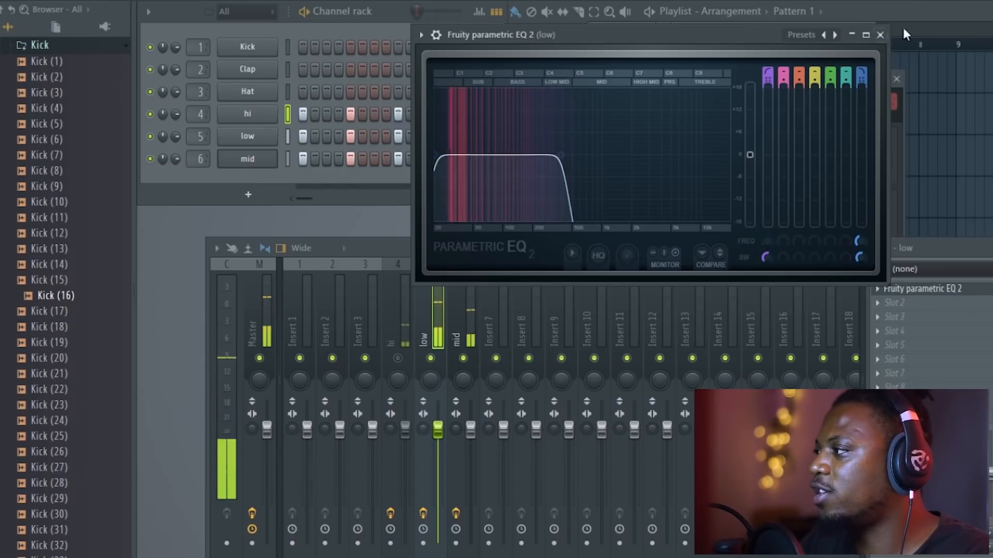
click(879, 35)
Unmute the hi track and lower the low and mid track faders slightly
click(398, 358)
click(407, 332)
drag(438, 428, 438, 448)
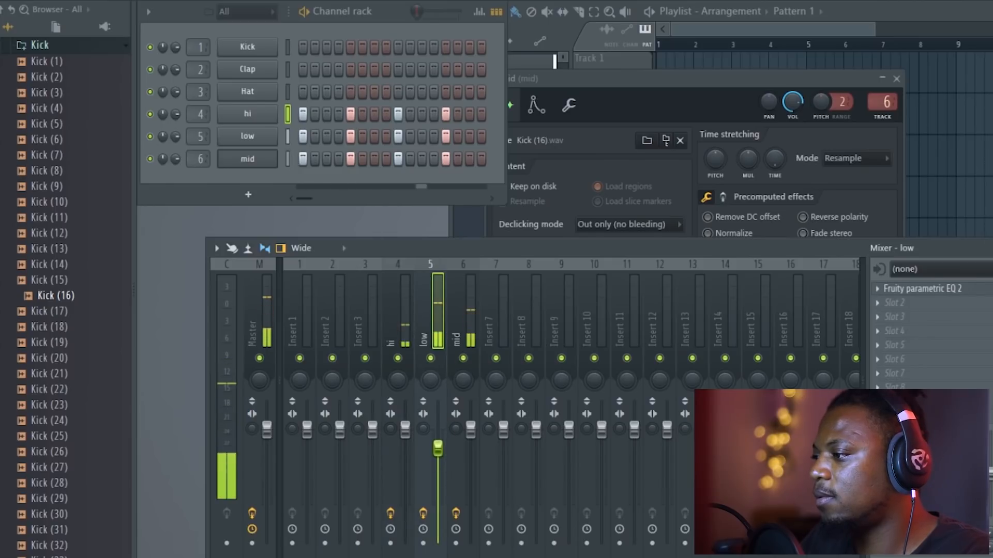
drag(438, 449, 471, 450)
Select the hi, low and mid tracks with Insert 7 and create a track routing group from them named Kick
click(412, 309)
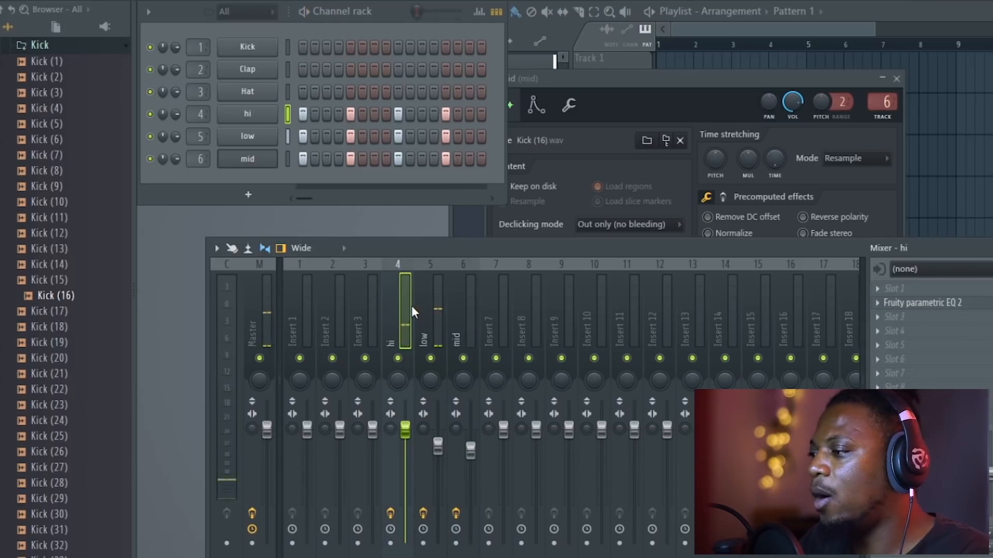
ctrl+click(436, 325)
right_click(498, 327)
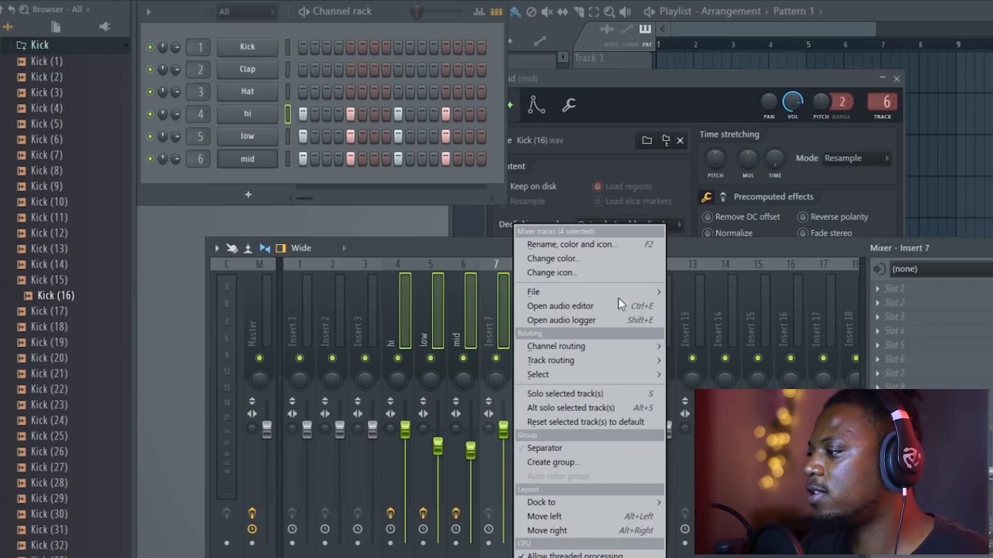
mouse_move(614, 361)
click(724, 440)
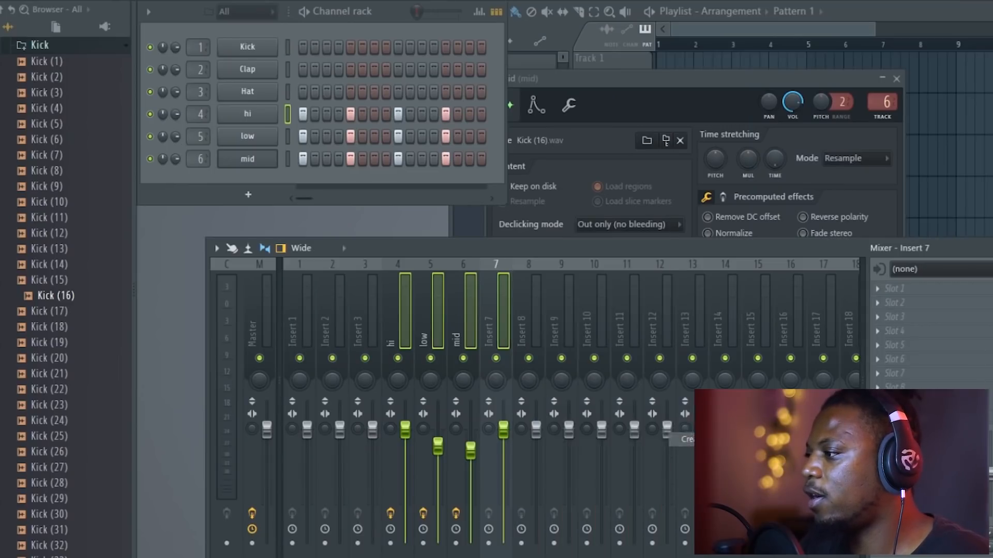
click(564, 439)
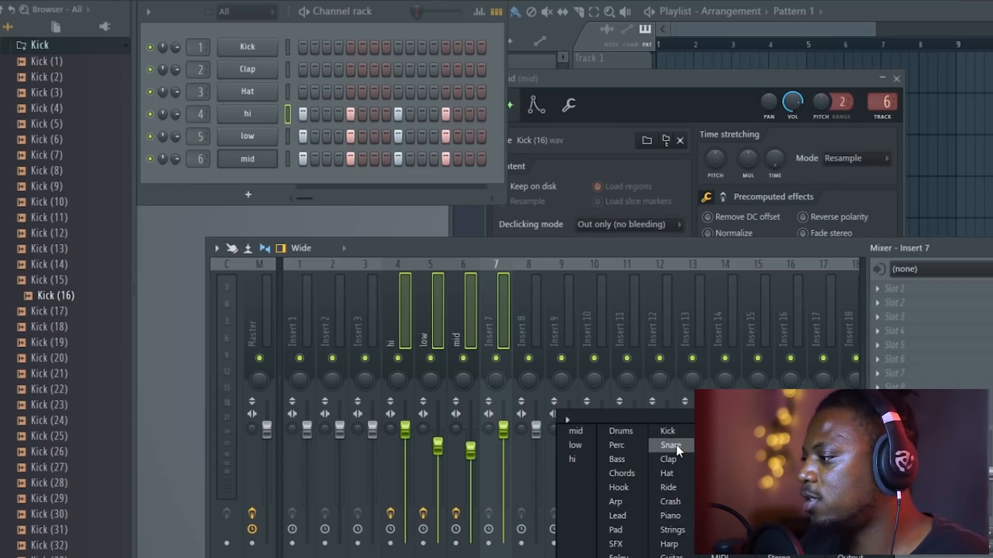
click(667, 431)
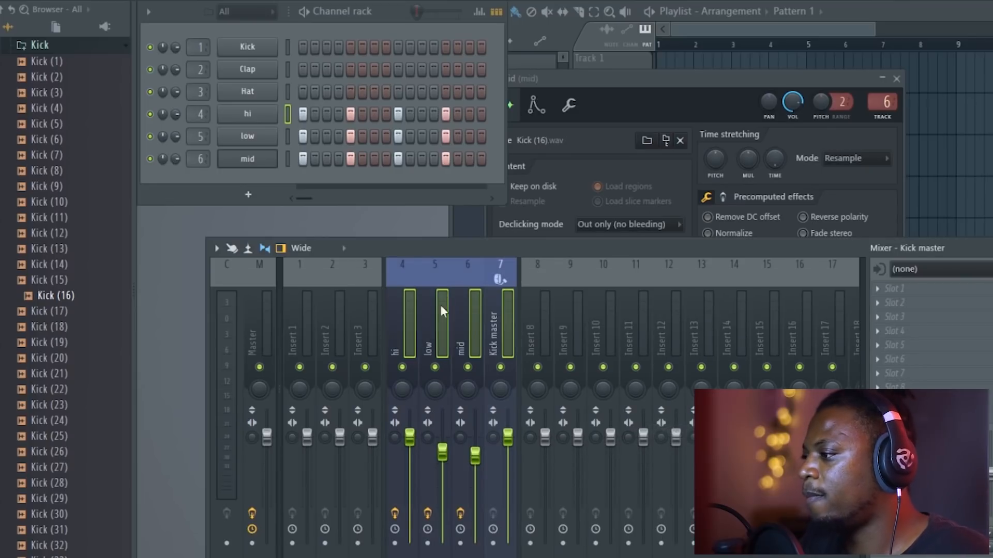
Load Fruity parametric EQ 2 into slot 3 of the Kick master track, move its window up, and close it
click(467, 326)
click(499, 357)
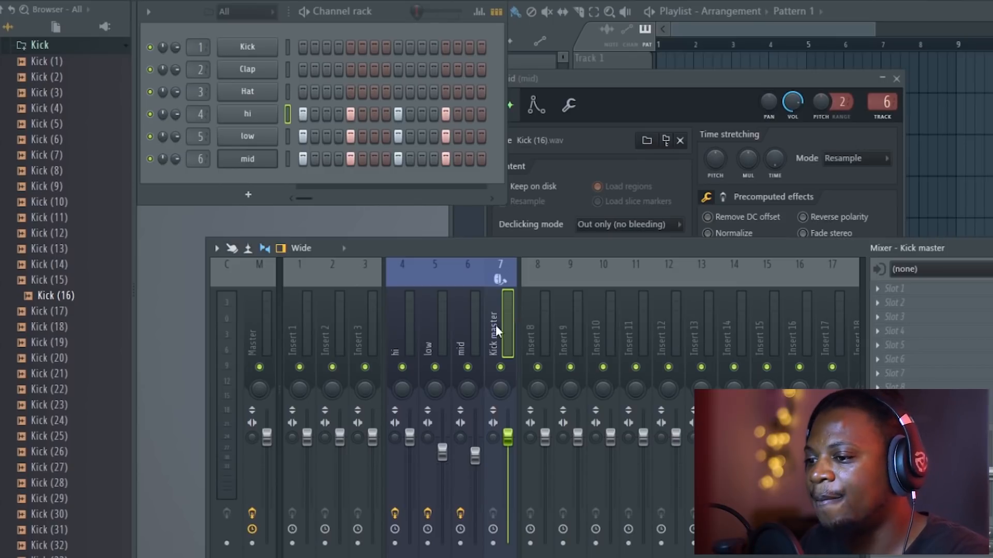
click(910, 289)
mouse_move(897, 259)
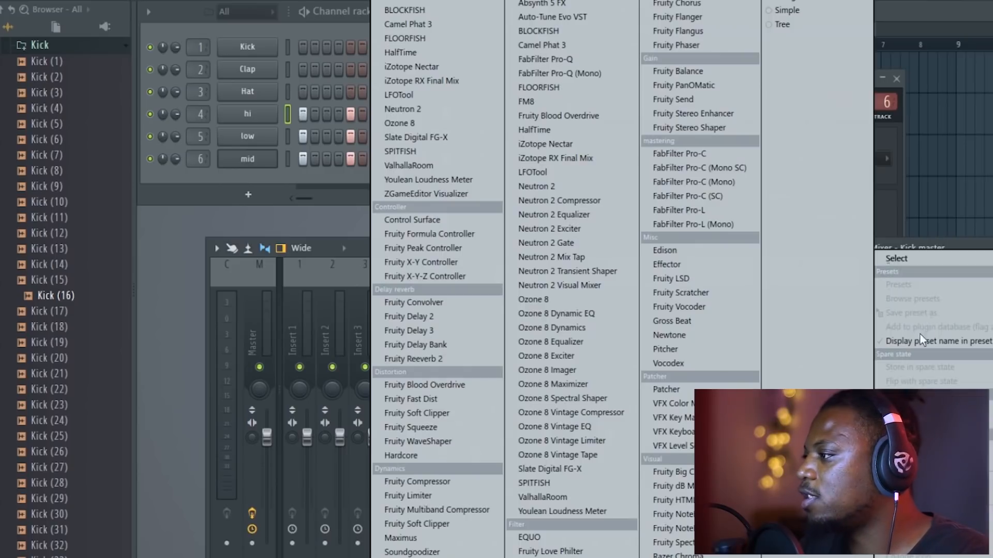
click(706, 0)
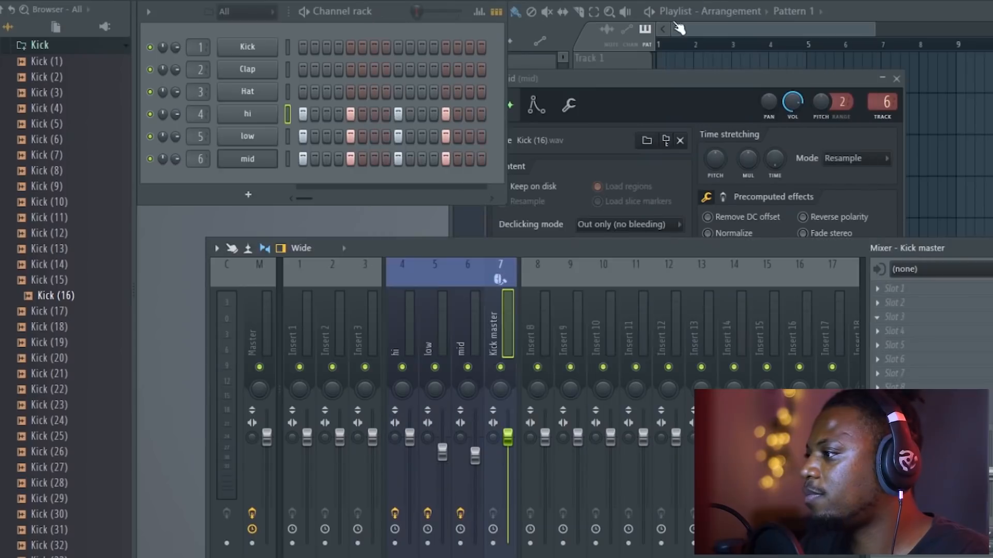
drag(451, 126, 485, 89)
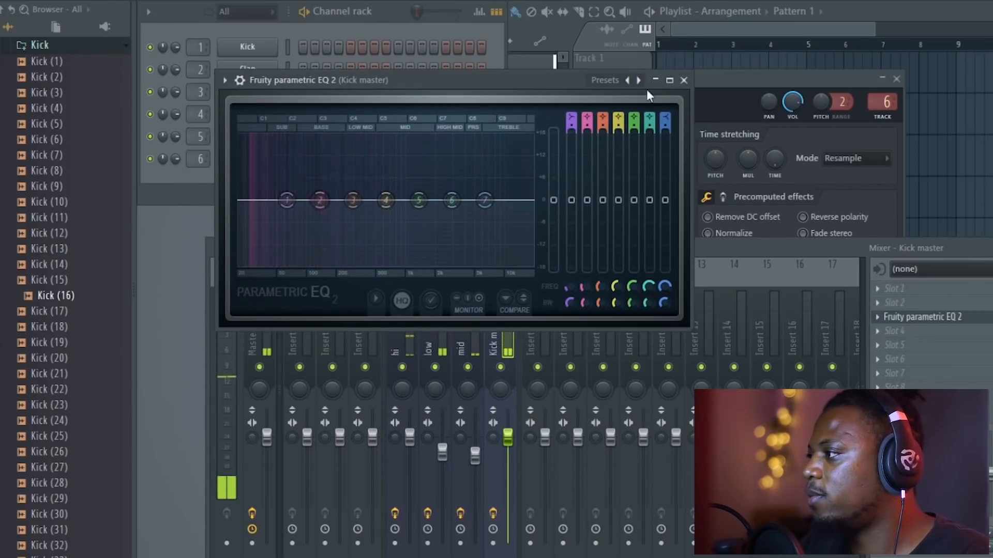
click(683, 80)
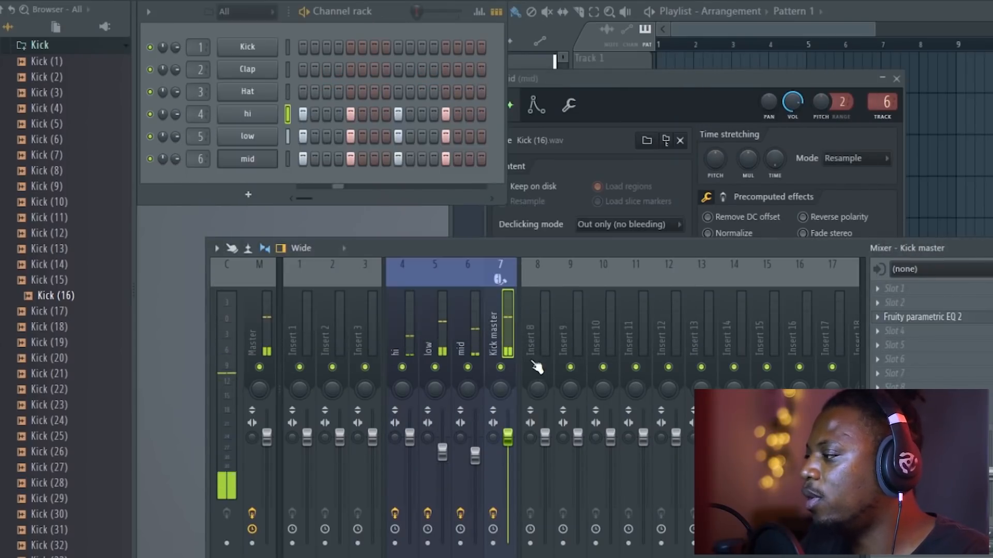
Load Maximus into slot 4 of the Kick master track, apply the Kick pump preset, and close its window
click(906, 330)
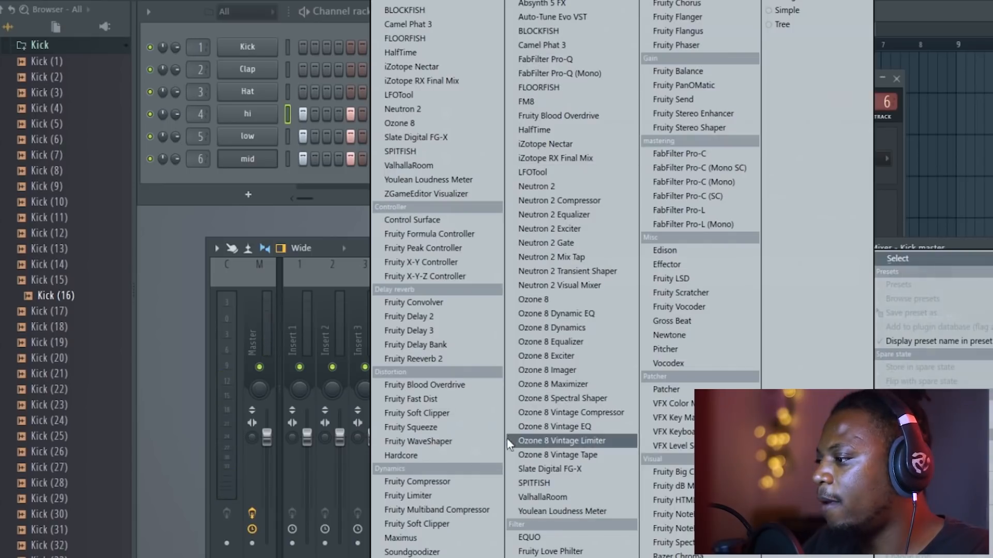
click(428, 538)
click(219, 139)
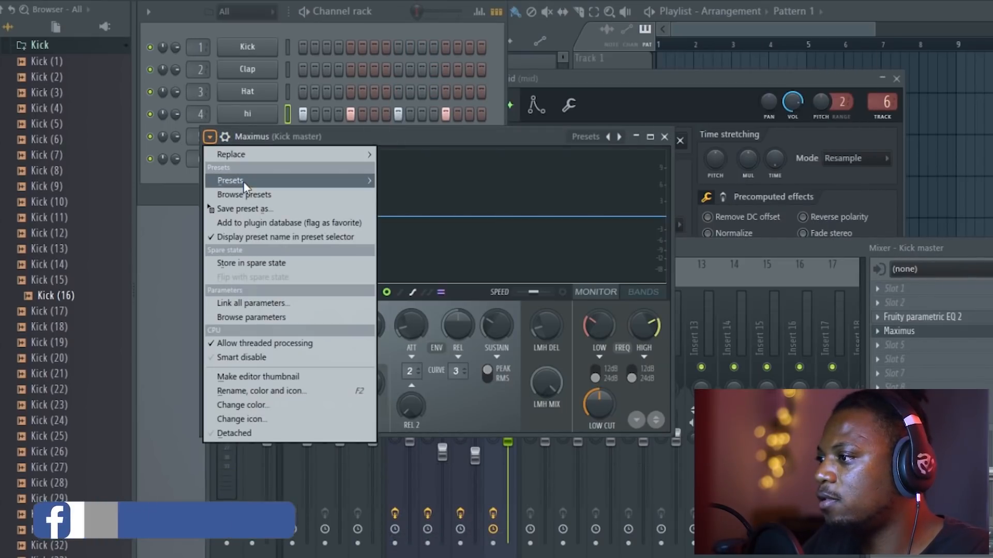
mouse_move(243, 181)
click(417, 179)
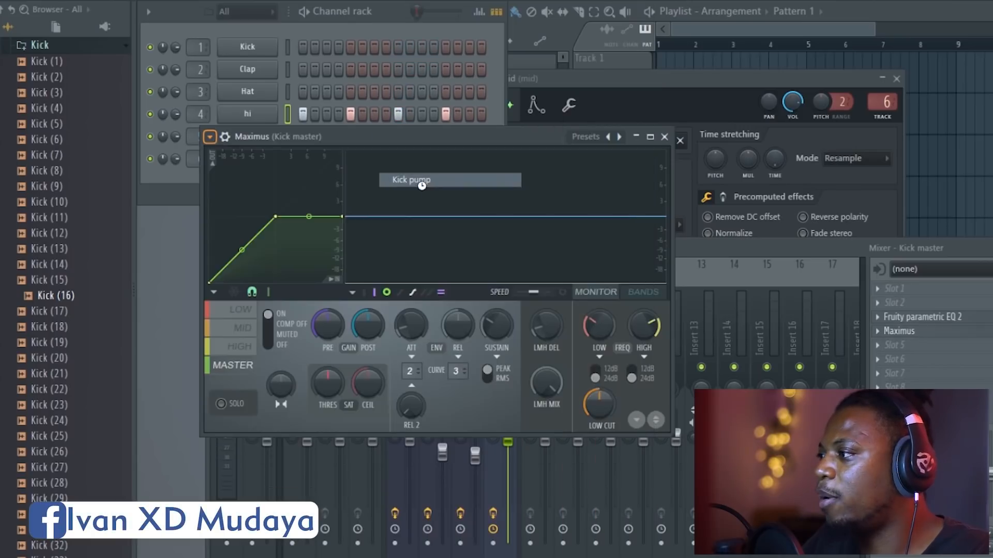
drag(484, 134, 501, 59)
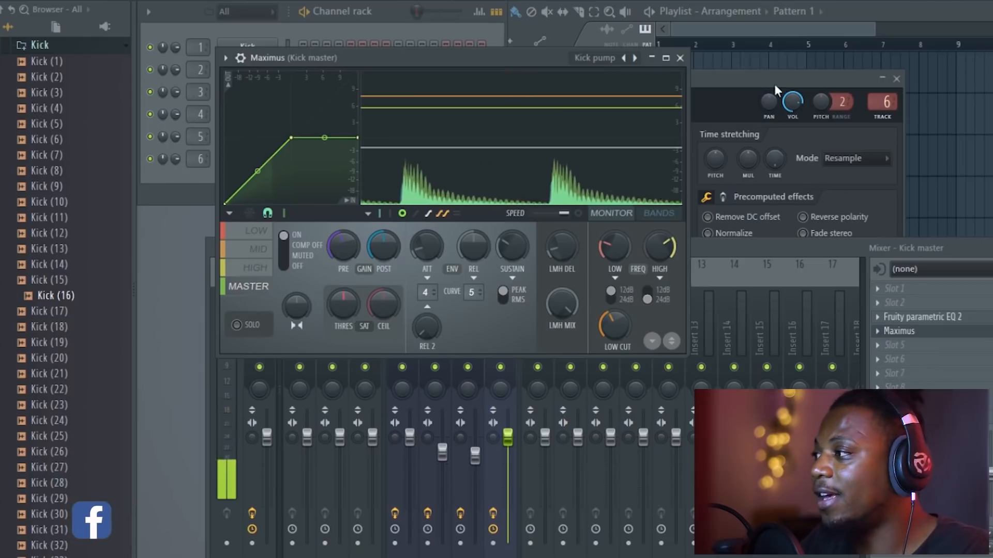
click(680, 58)
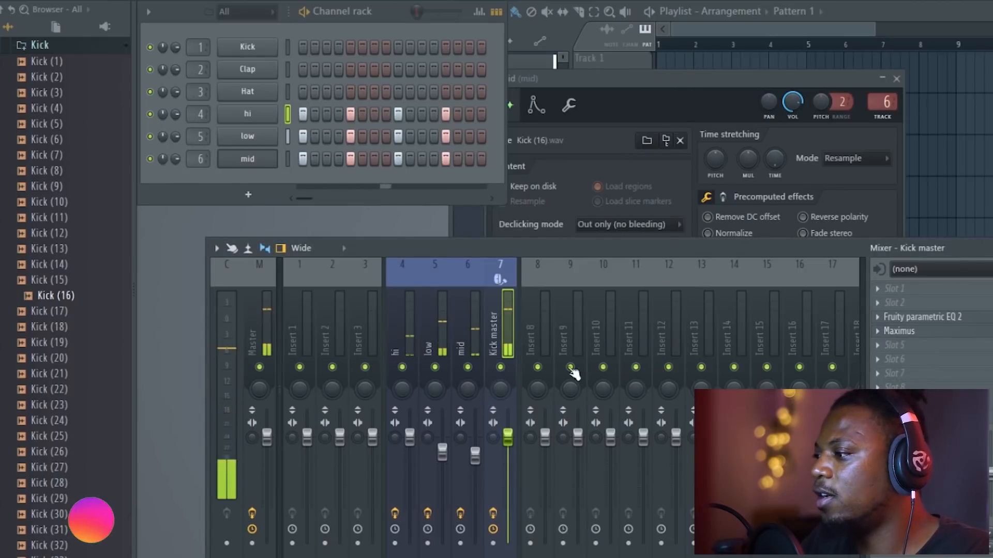
Rebalance the kick layers by lowering the mid and hi track faders and raising the low fader slightly
drag(474, 455, 410, 467)
click(409, 437)
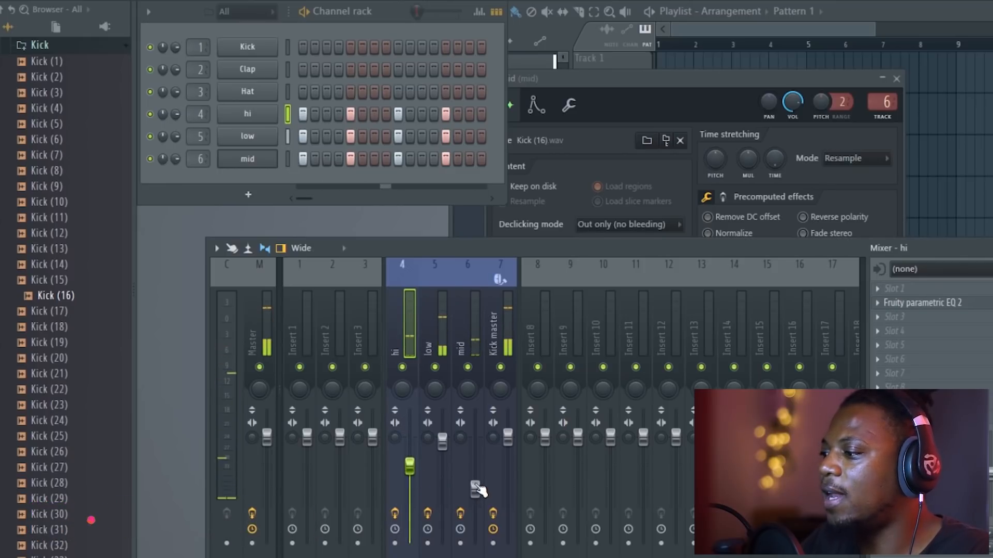
drag(474, 489, 474, 470)
drag(410, 467, 409, 488)
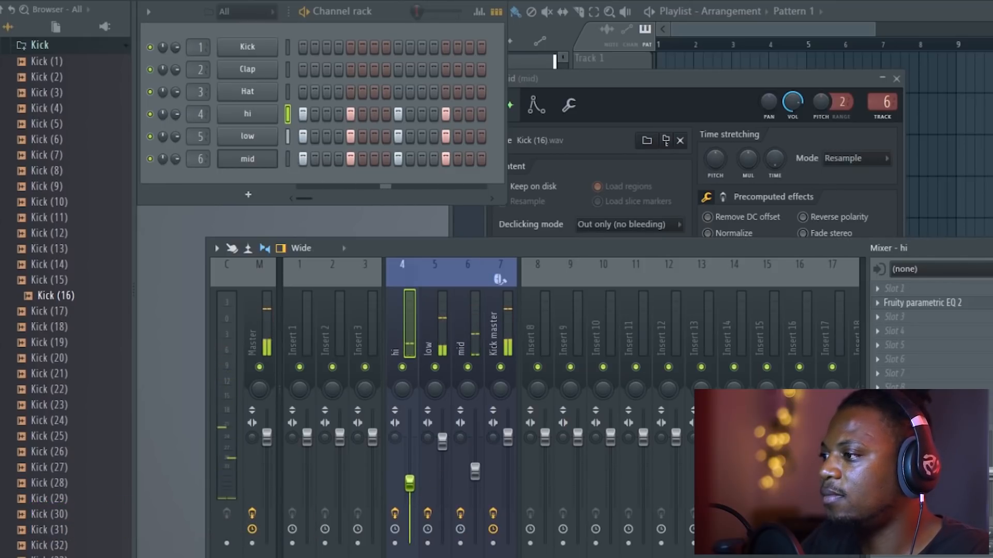
Examine the sampler settings of the low, mid and hi channels and close the channel window
click(247, 136)
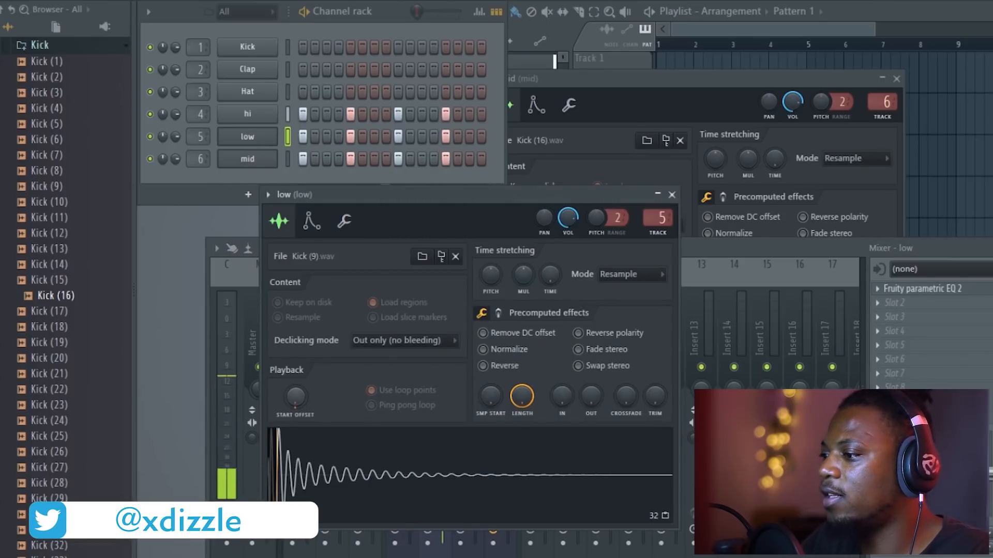
click(247, 159)
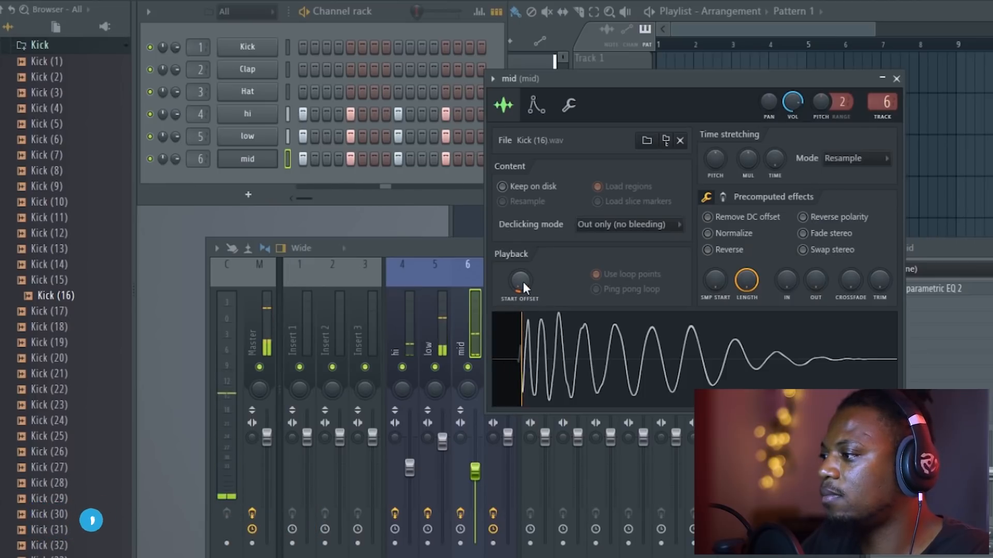
click(265, 117)
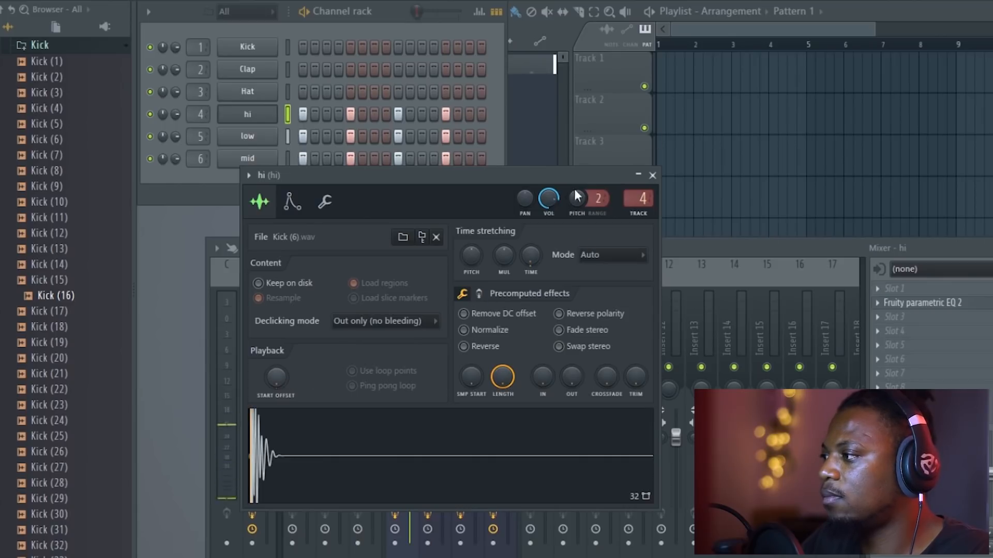
click(652, 176)
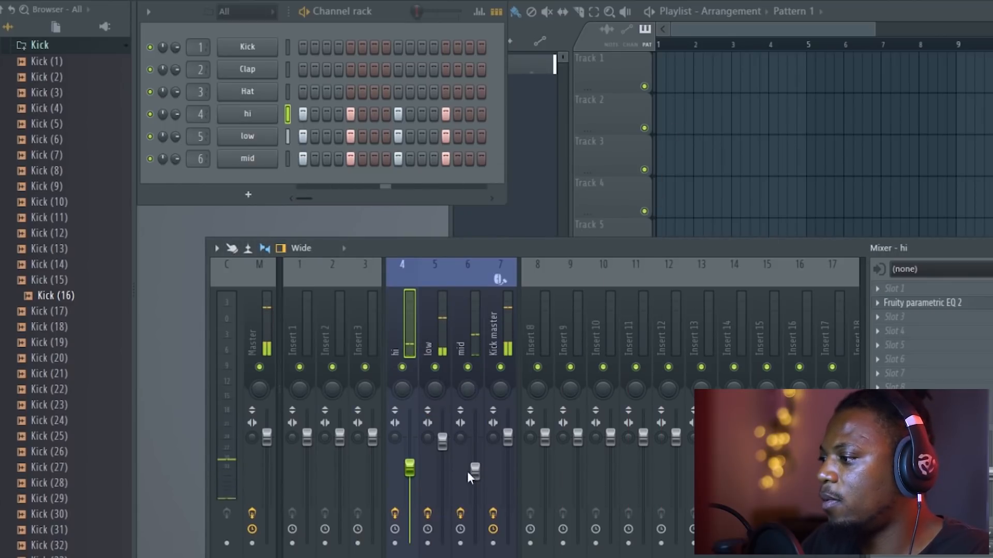
Raise the mid and hi track faders slightly, select the Kick master track, and play the pattern
click(475, 450)
drag(409, 468, 409, 458)
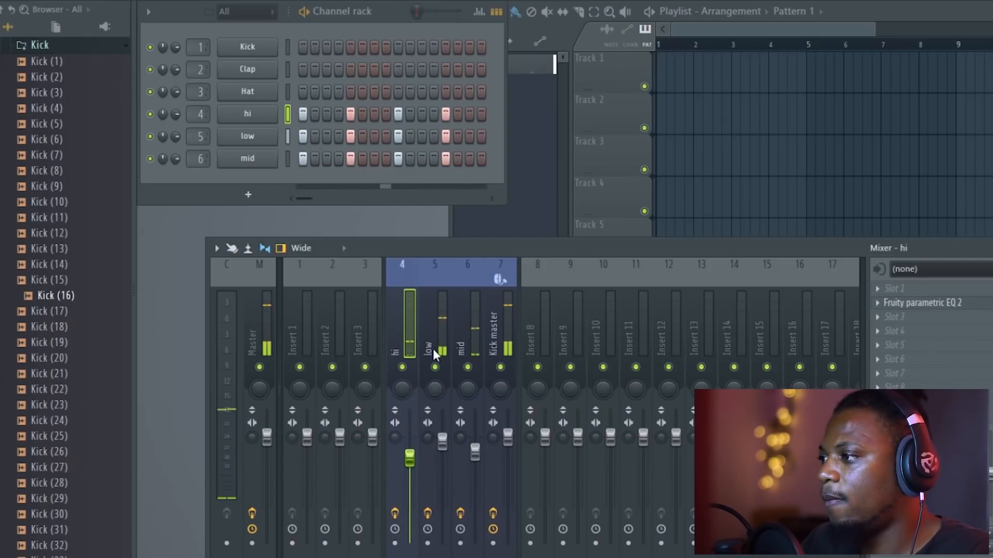
click(499, 331)
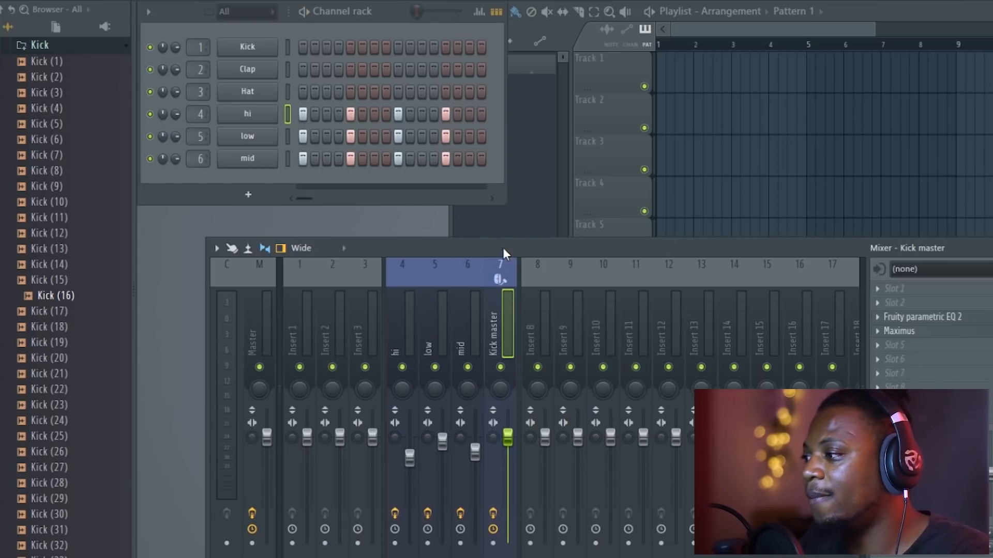
key(space)
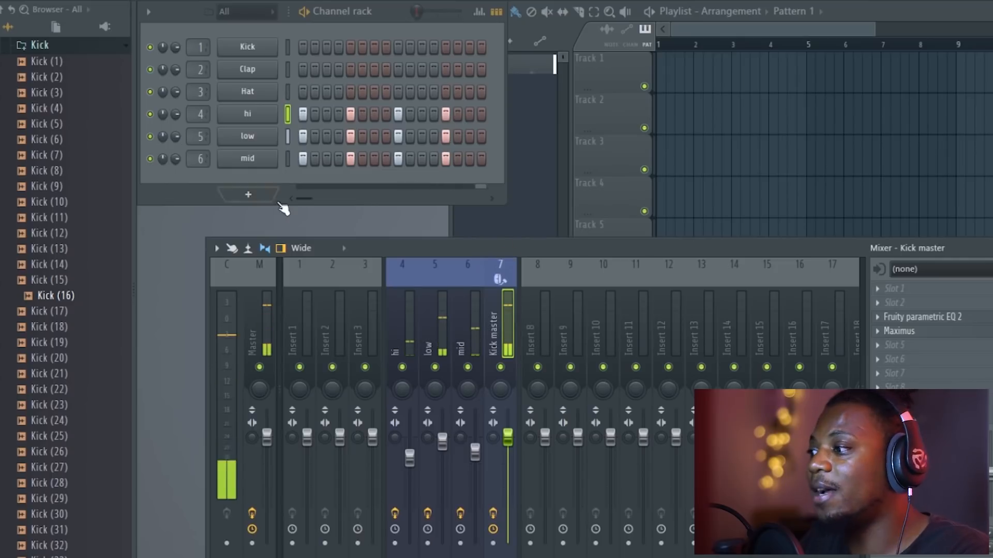